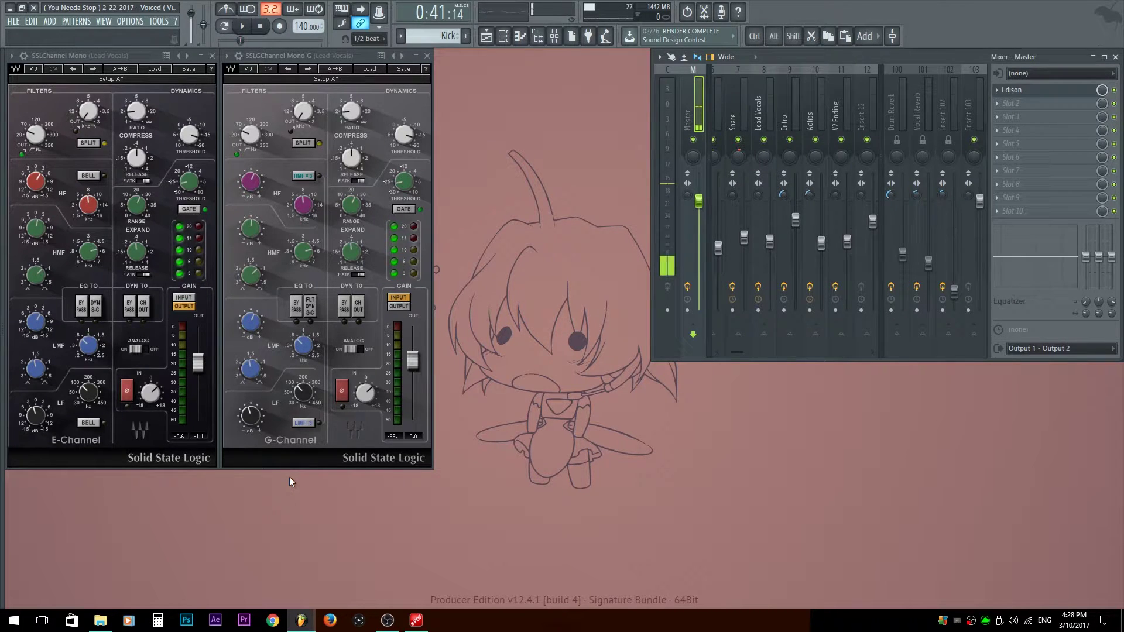
Open SSLChannel Mono E and SSLGChannel Mono G from the Snare mixer track side by side.
left_click(759, 117)
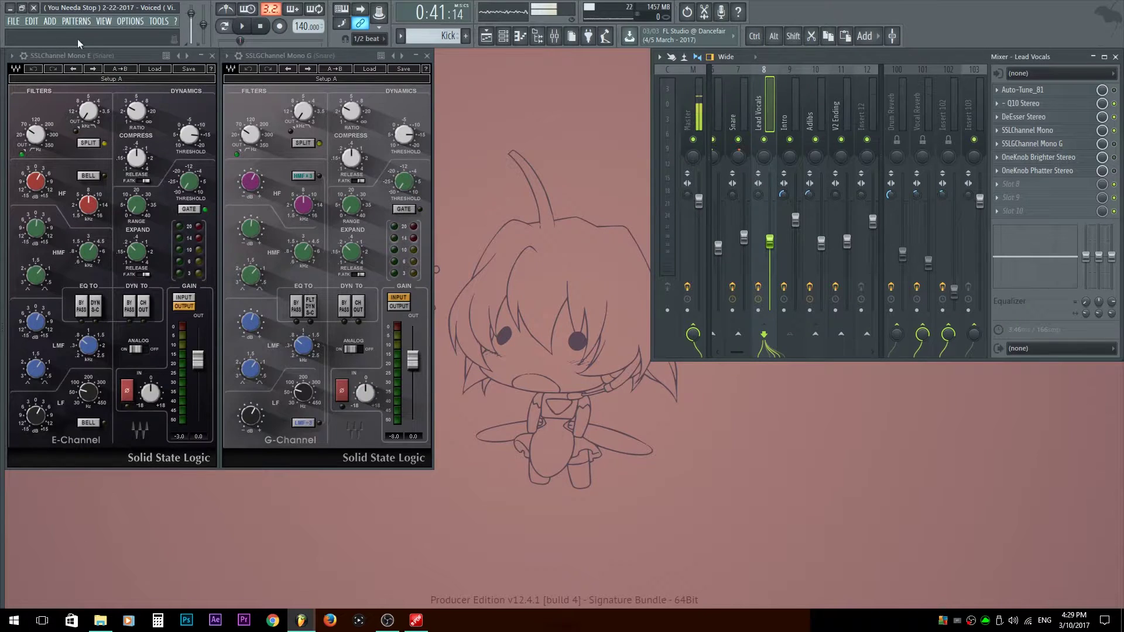
left_click(80, 56)
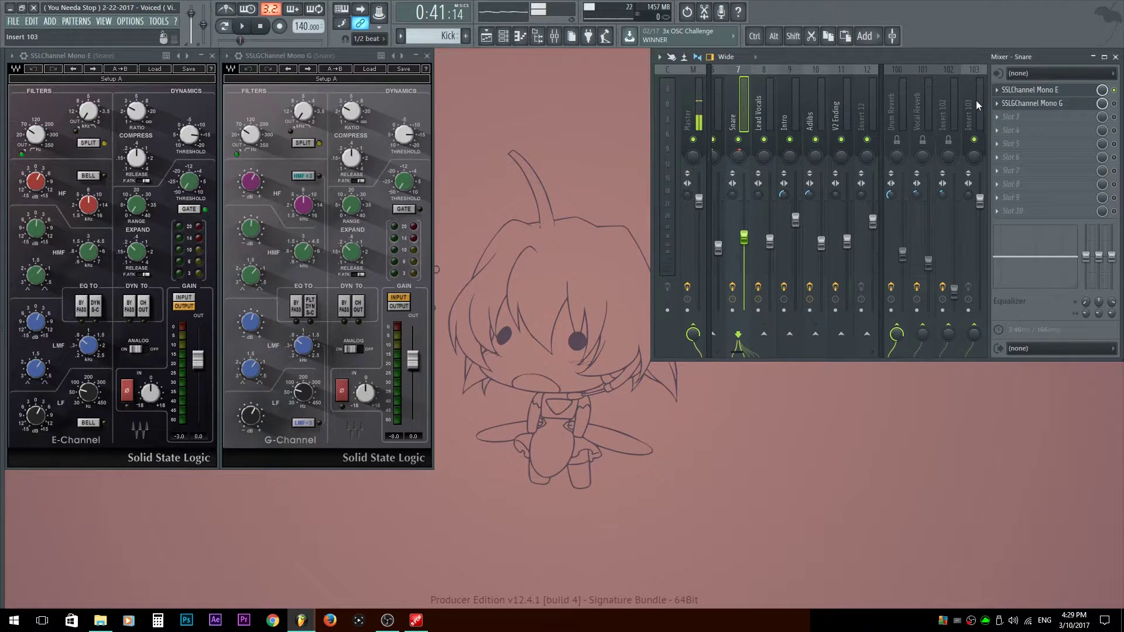
left_click(1060, 92)
left_click(1061, 90)
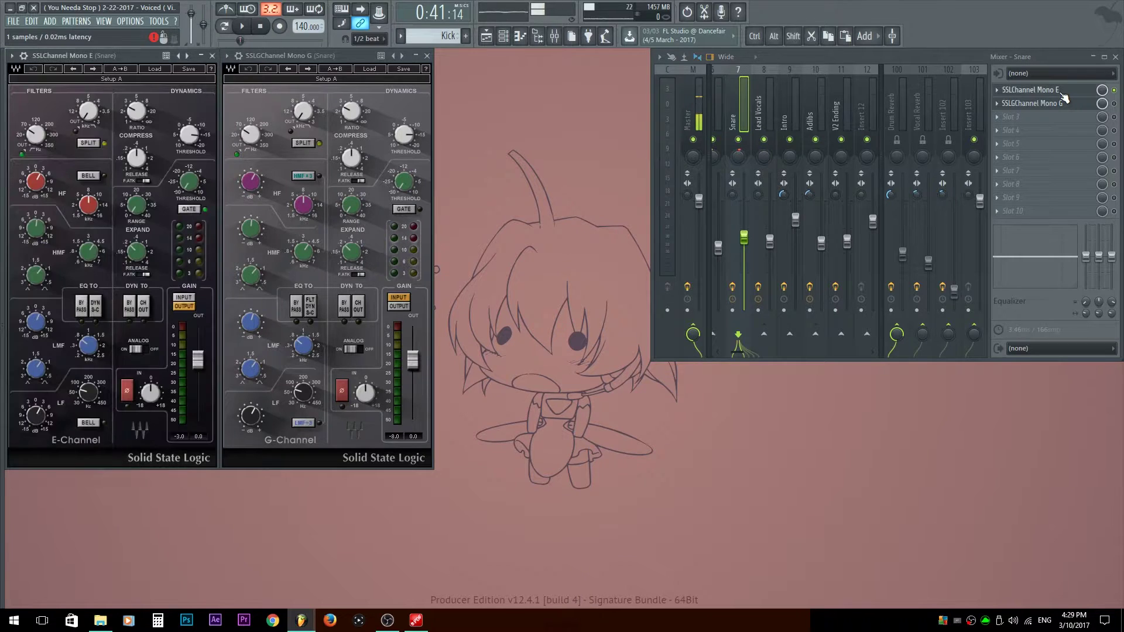
double_click(1063, 103)
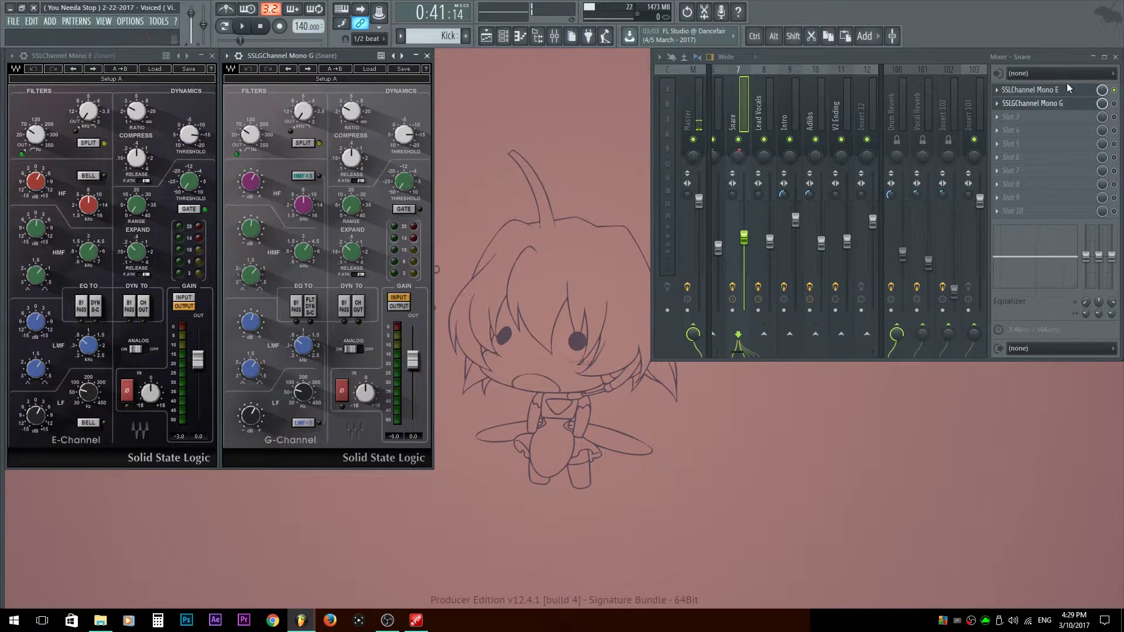
Play the song and toggle the snare's SSLGChannel Mono G slot to compare the two channel strips.
left_click_drag(964, 51, 749, 184)
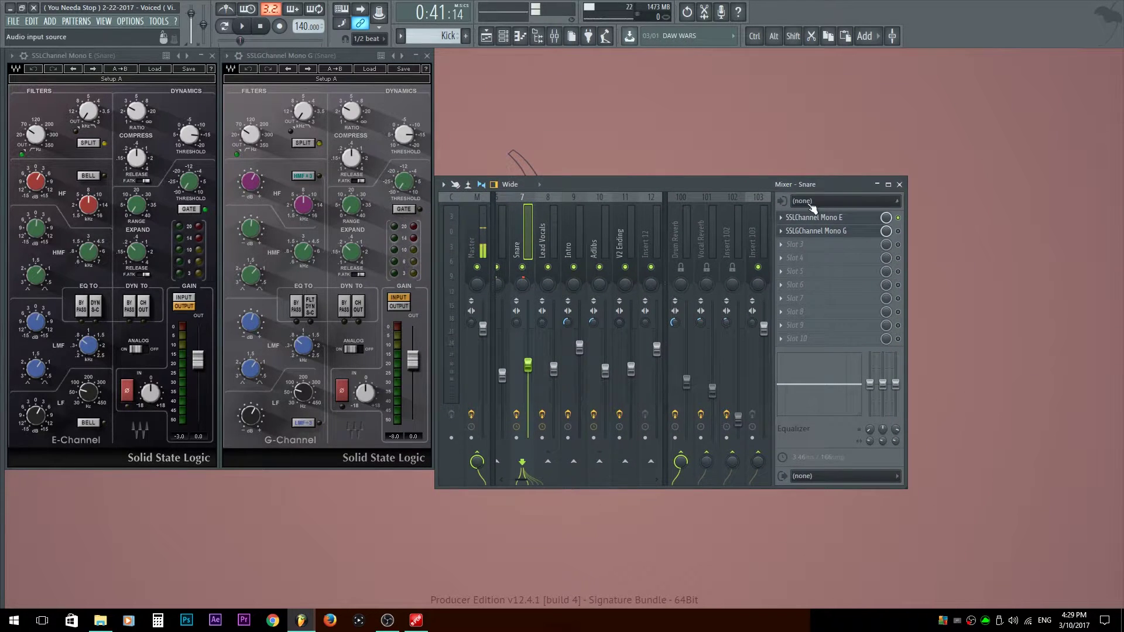
left_click(898, 231)
left_click_drag(721, 179, 722, 57)
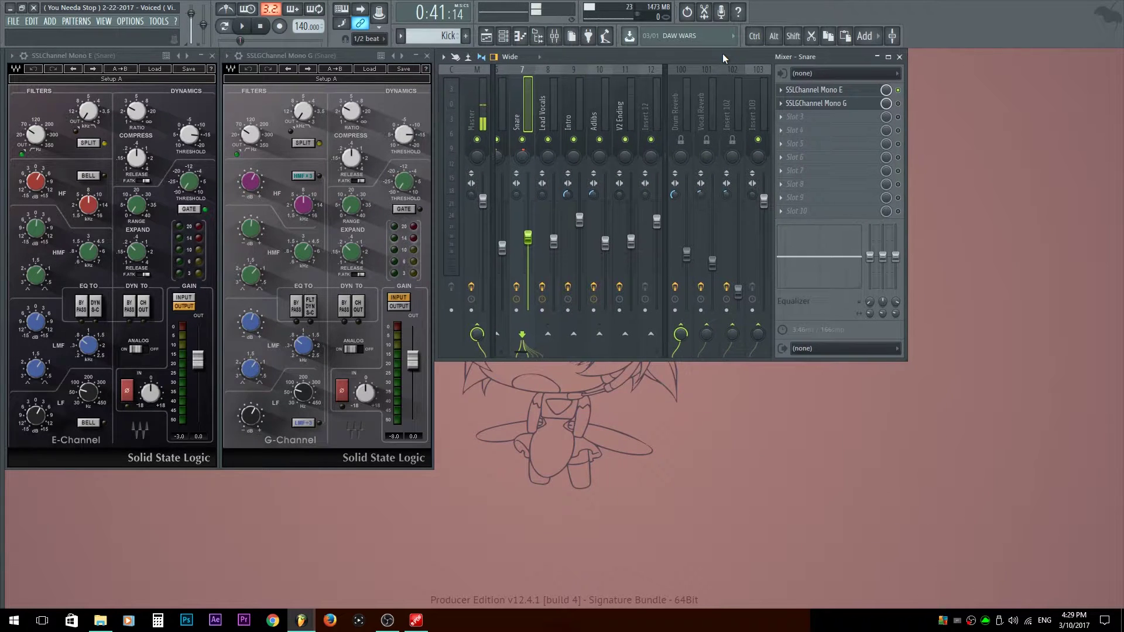
key("space")
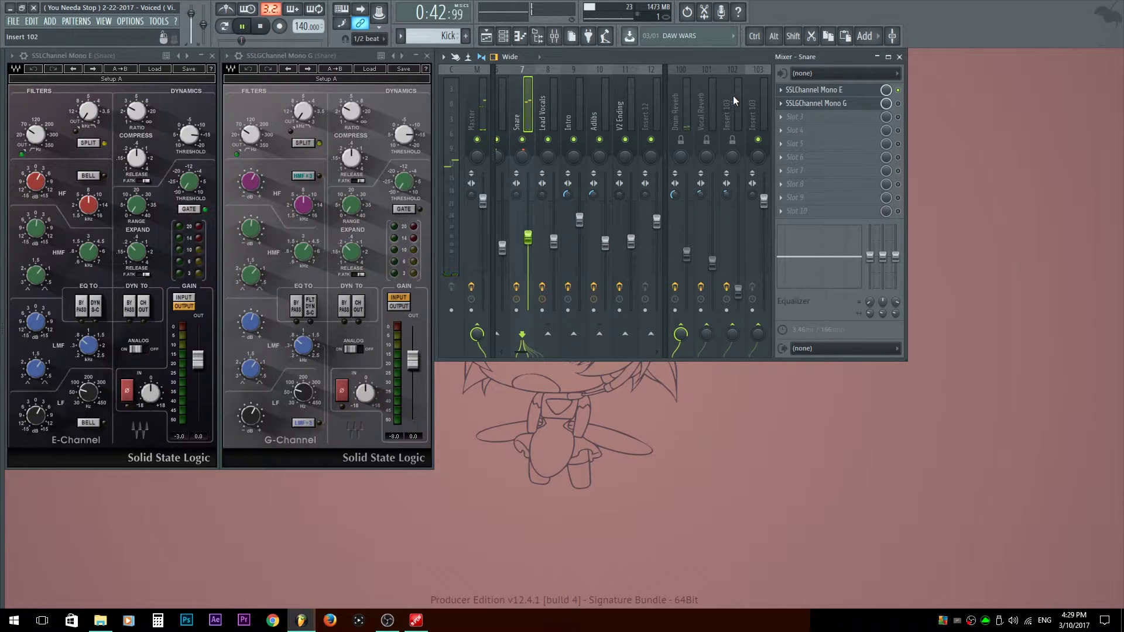
right_click(898, 103)
key("space")
left_click_drag(586, 61, 802, 61)
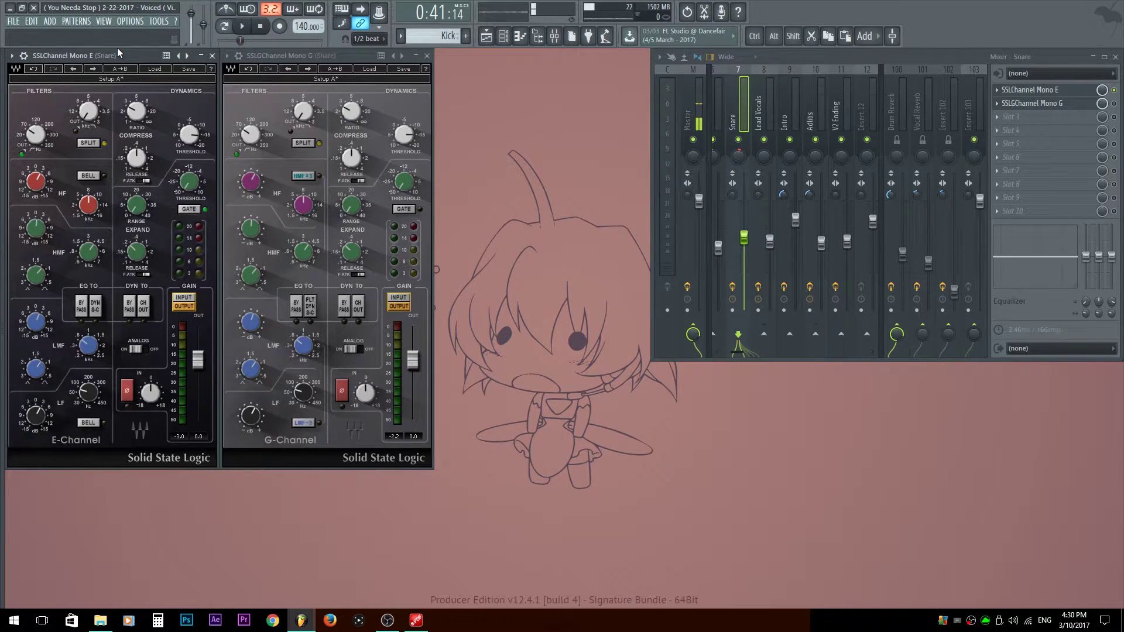
Open the kick's SSLEQ Stereo and place its window against the G-Channel window.
left_click(98, 145)
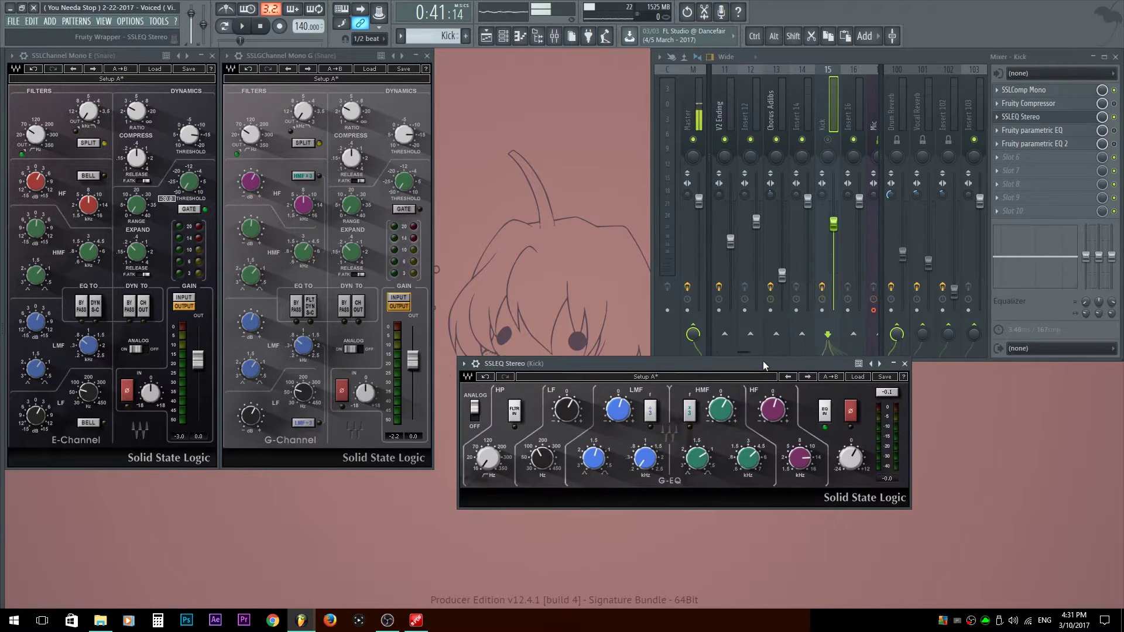
left_click_drag(763, 361, 742, 322)
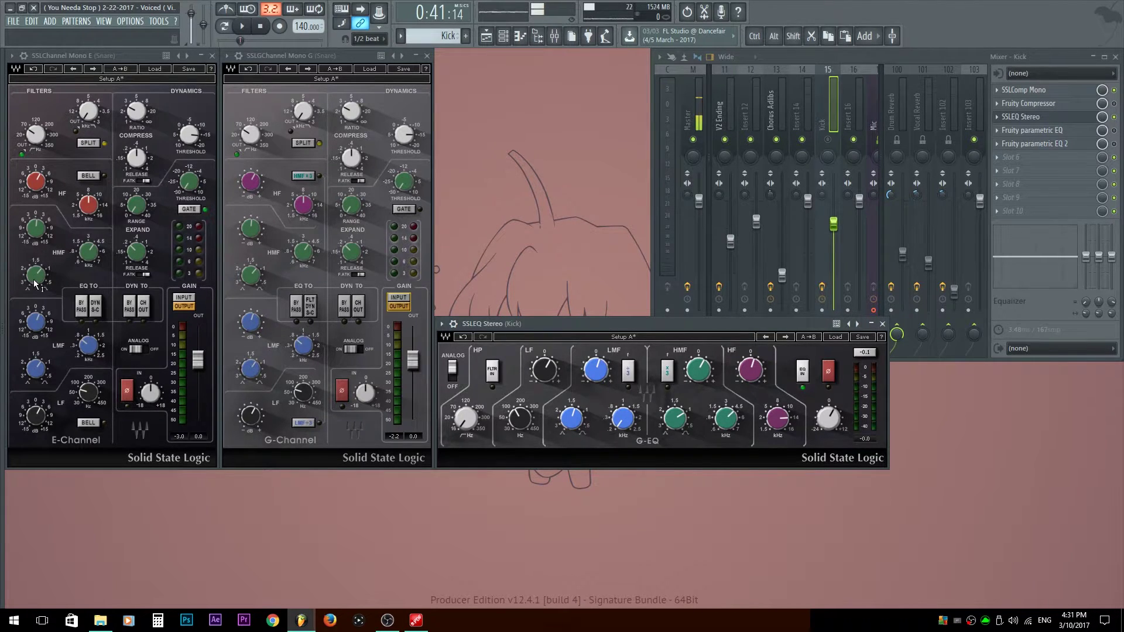
mouse_move(45, 287)
left_click_drag(45, 287, 36, 297)
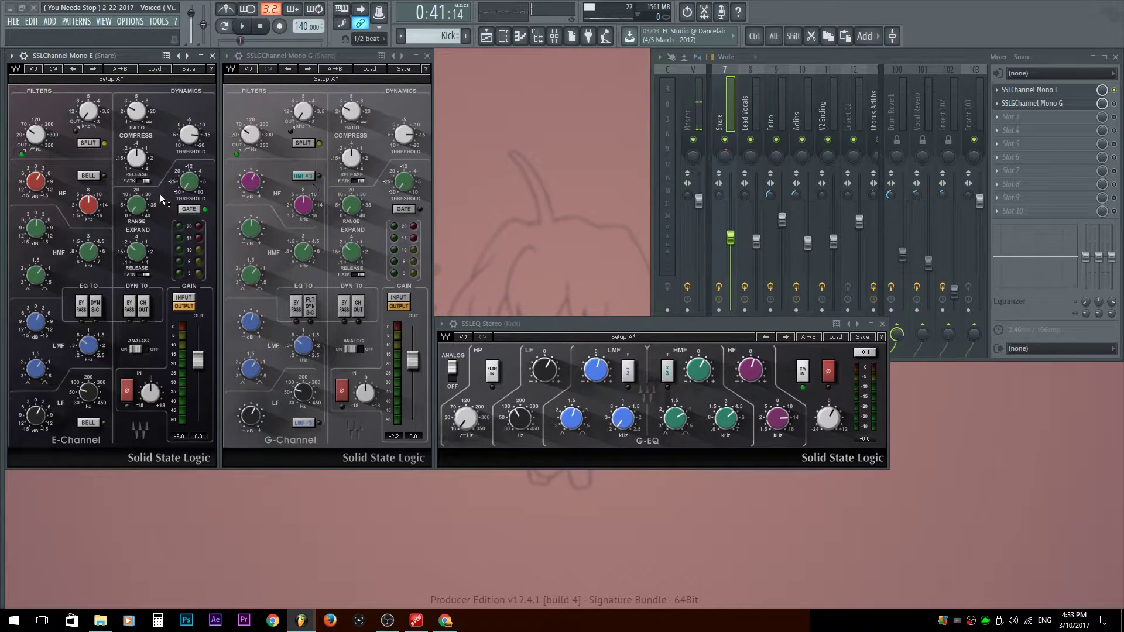
Toggle the HMF x3 switch on the snare's G-Channel and the matching HMF x3 switch on the kick's SSLEQ.
left_click(307, 176)
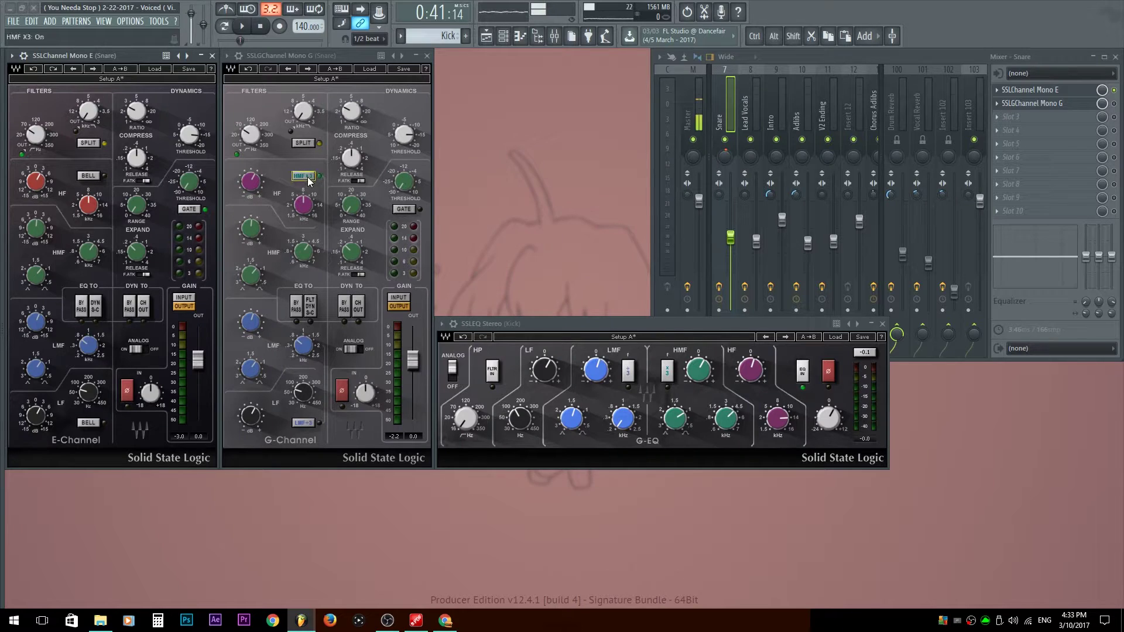
left_click(670, 371)
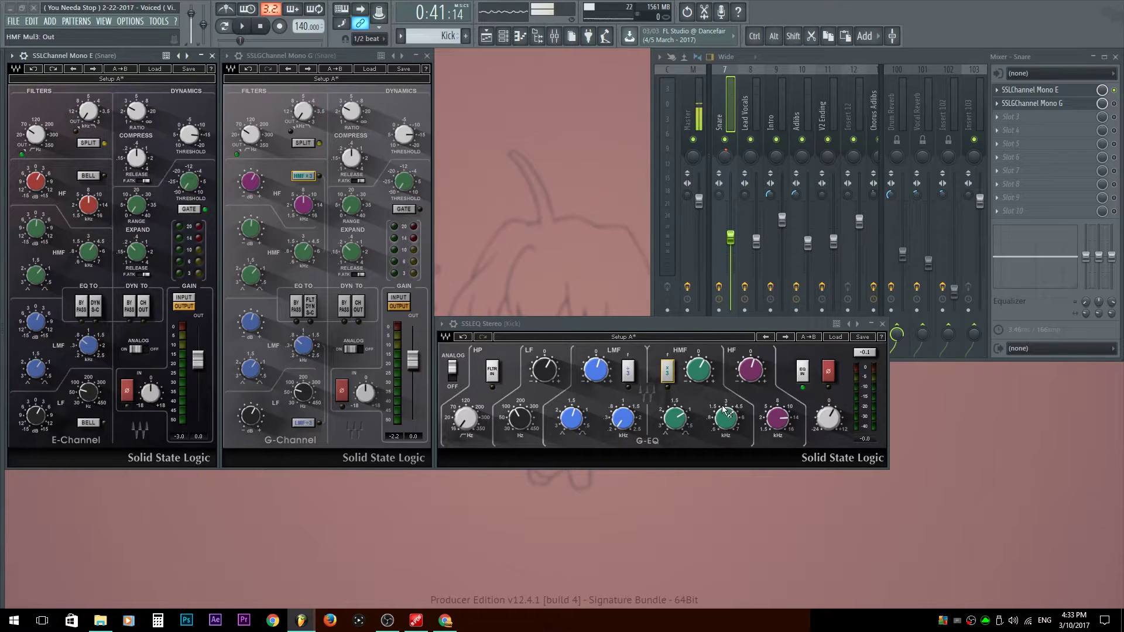
left_click(305, 177)
left_click(305, 177)
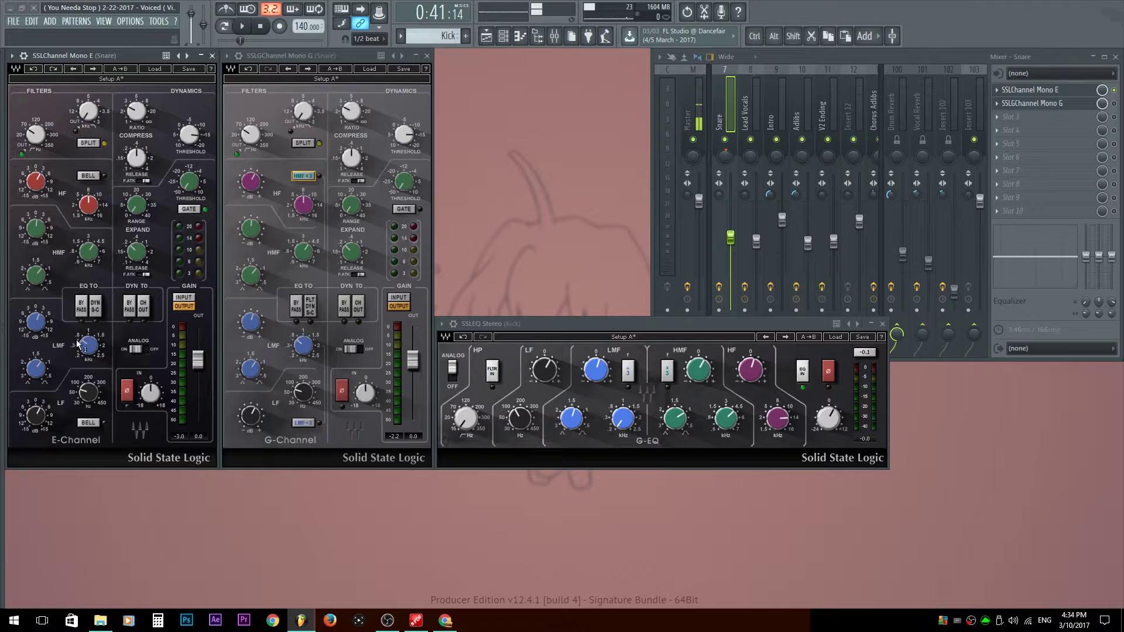
Toggle the LMF ÷3 switch on the G-Channel and the matching LMF ÷3 switch on the kick's SSLEQ.
left_click(577, 321)
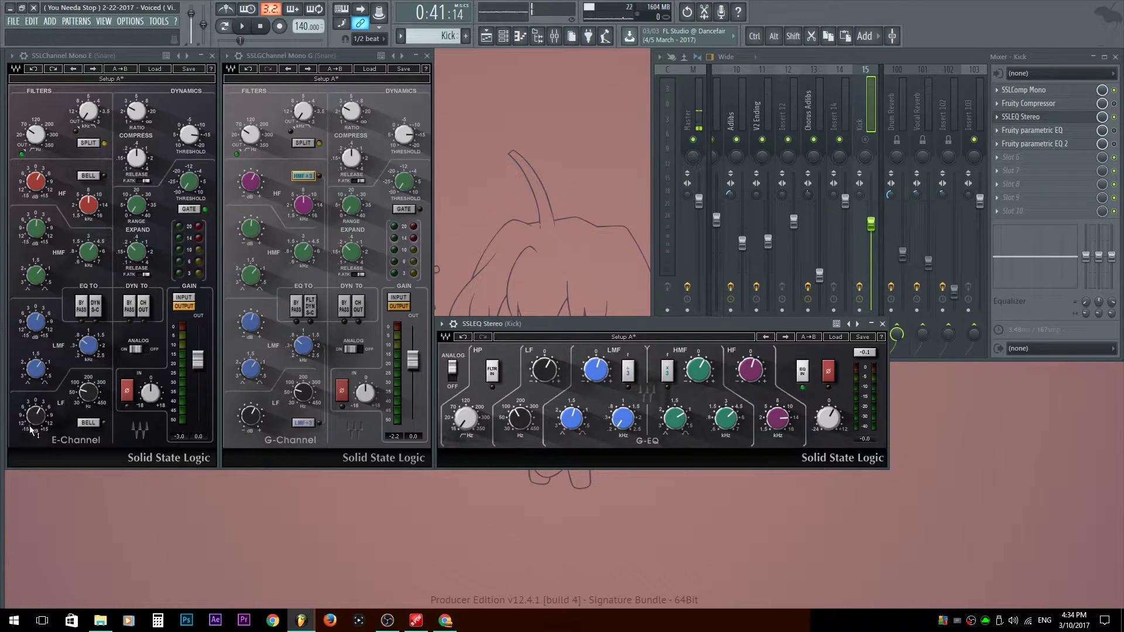
left_click(309, 426)
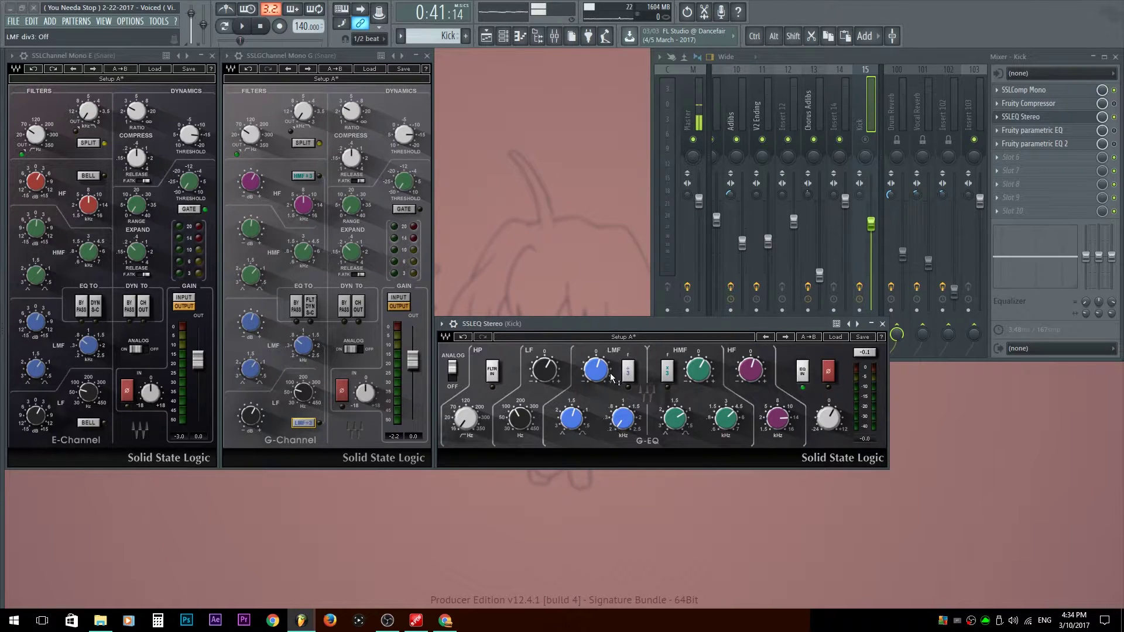
left_click(627, 370)
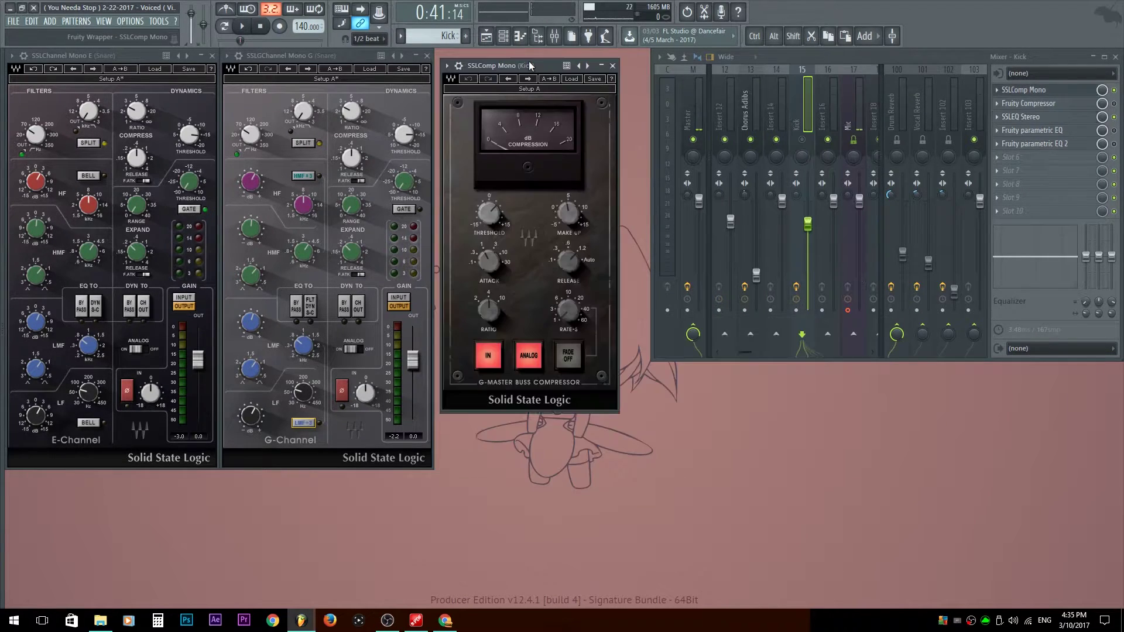
Place the kick's SSLComp Mono window against the G-Channel and set its compression ratio to 2:1.
left_click_drag(528, 61, 518, 52)
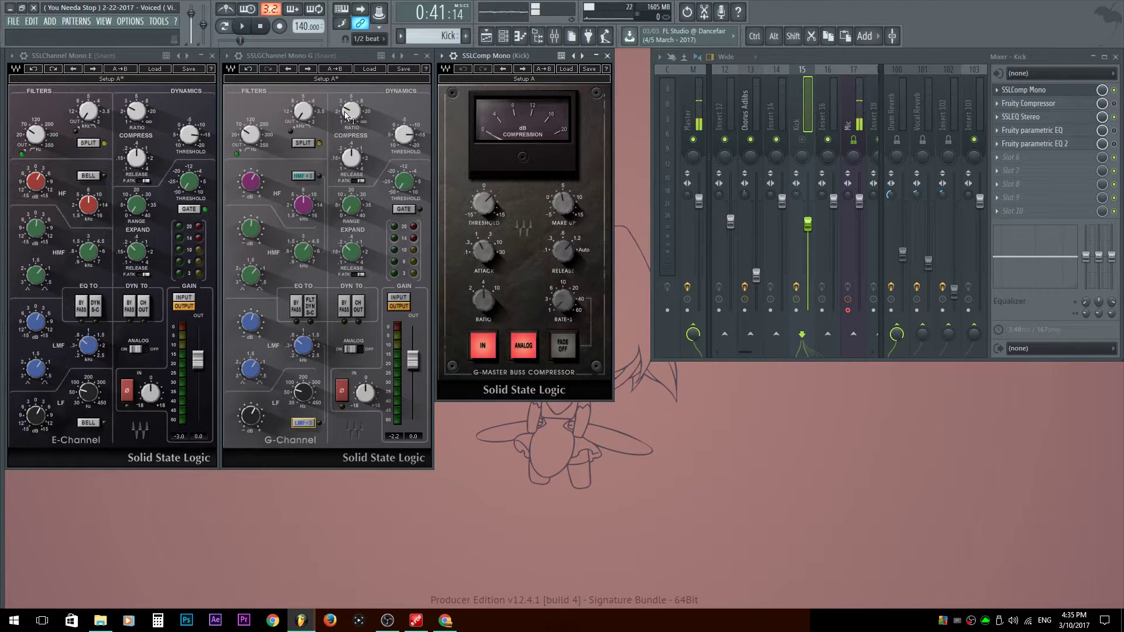
left_click_drag(488, 298, 484, 300)
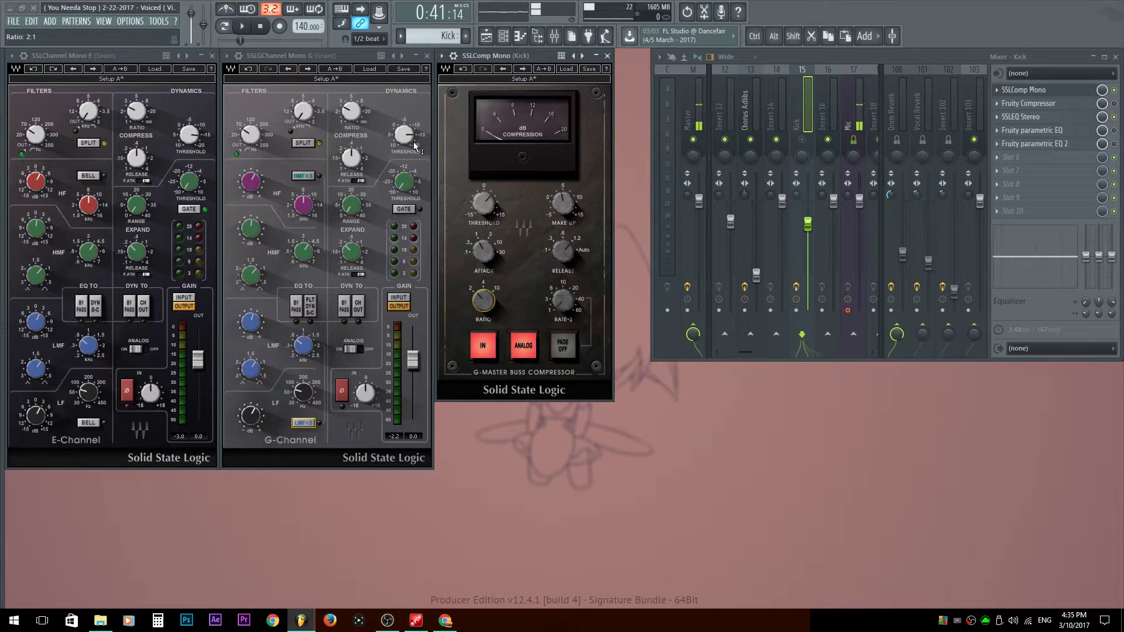
Try out the G-Channel compressor's fast attack switch and vary its release time.
mouse_move(411, 133)
left_click(359, 181)
left_click(358, 180)
left_click(358, 180)
mouse_move(481, 253)
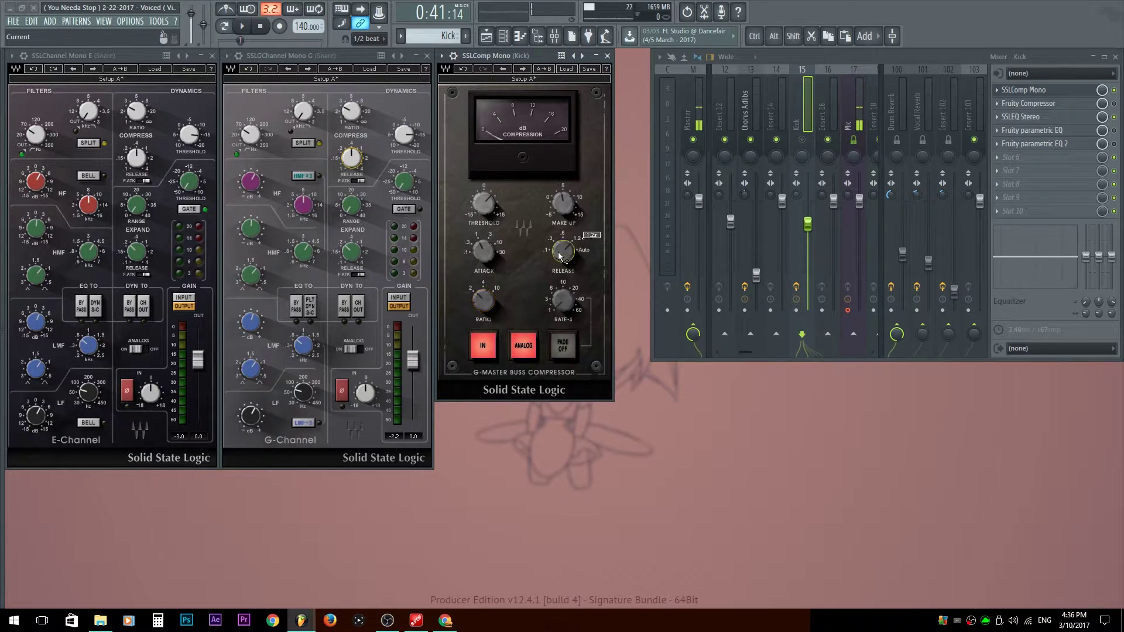
left_click(361, 160)
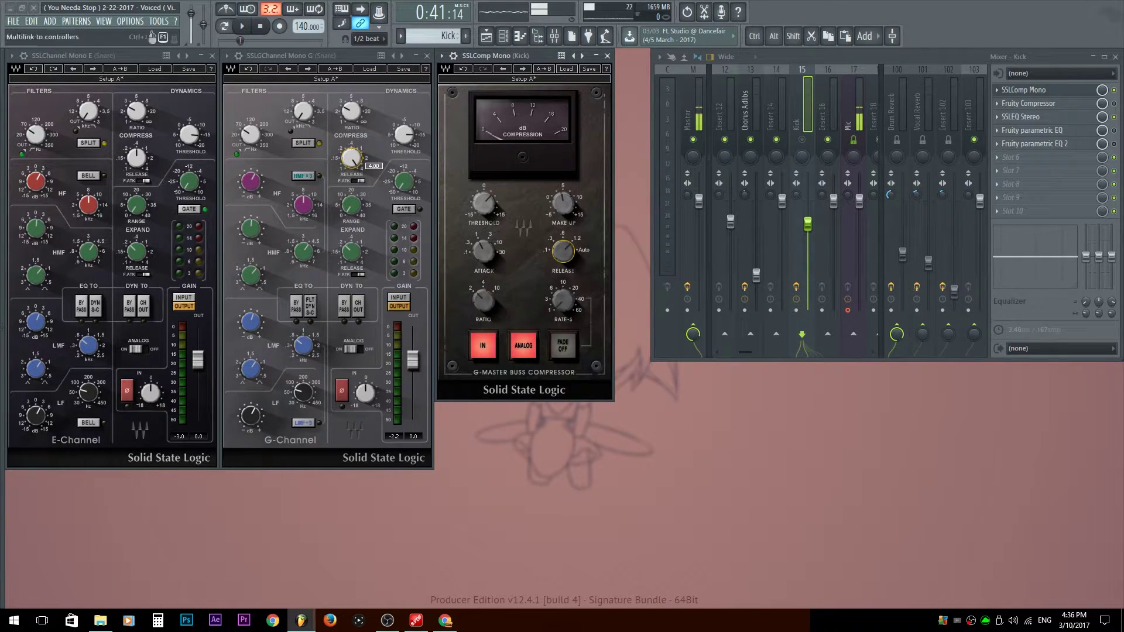
mouse_move(346, 154)
left_mouse_down()
mouse_move(346, 177)
mouse_move(351, 170)
left_mouse_up()
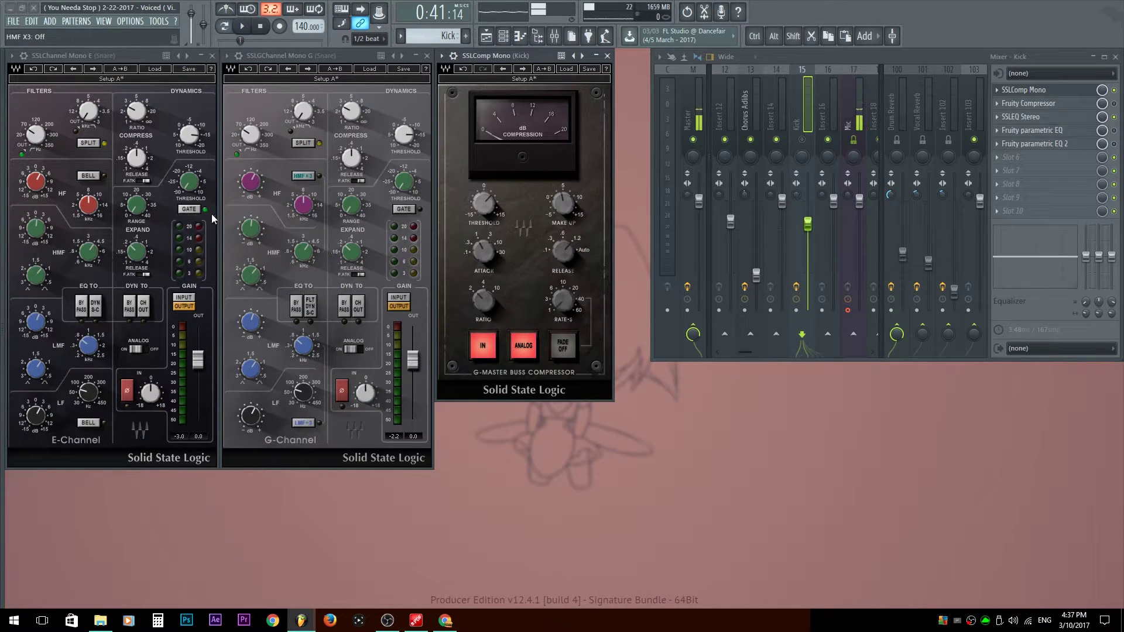
Bring up the snare's G-Channel and toggle its dynamics between Gate and Expand while trying the expander threshold.
left_click(303, 58)
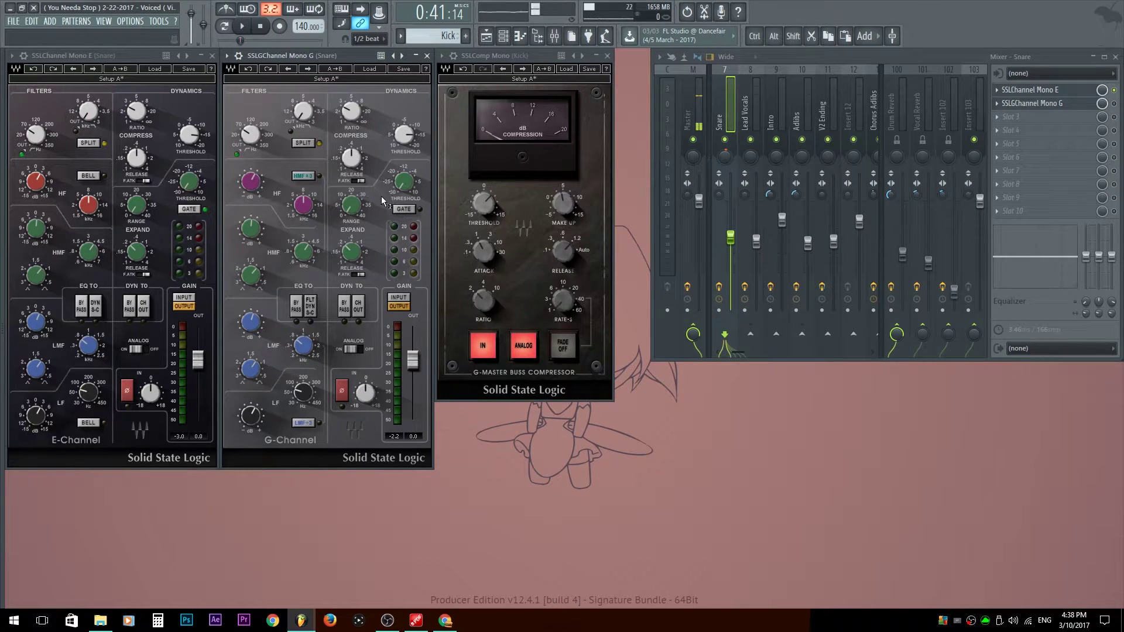
left_click(408, 210)
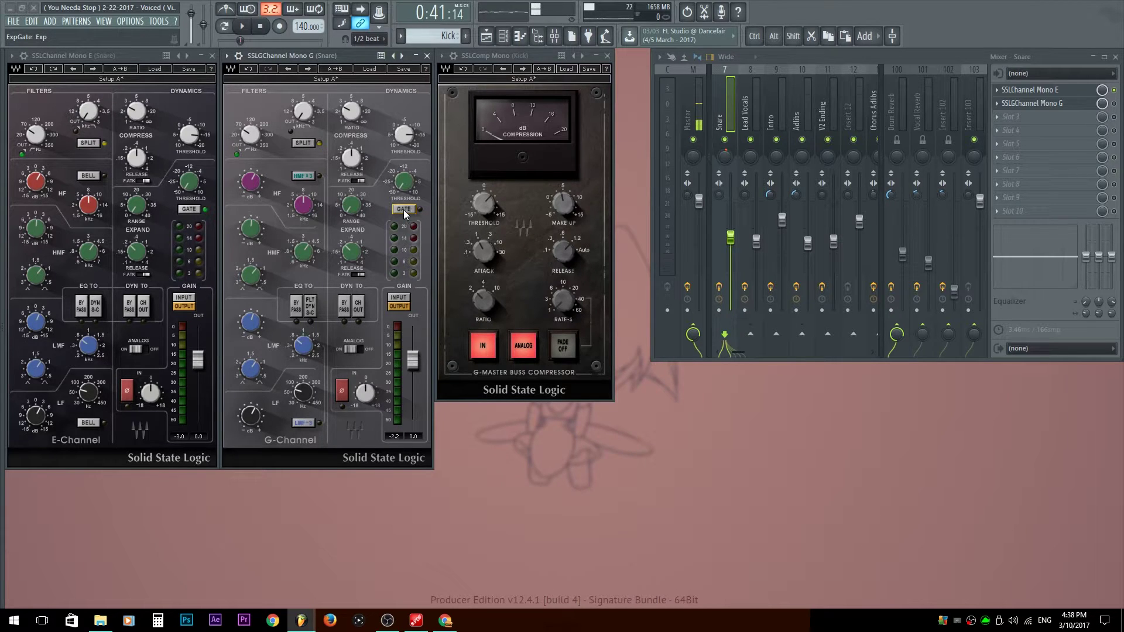
left_click(402, 209)
left_click(396, 211)
mouse_move(402, 192)
left_mouse_down()
mouse_move(402, 178)
mouse_move(403, 198)
left_mouse_up()
left_click(404, 209)
Set the G-Channel's expander threshold to -18.6 dB, adjust its range and switch the section to Gate.
left_click_drag(404, 182, 404, 180)
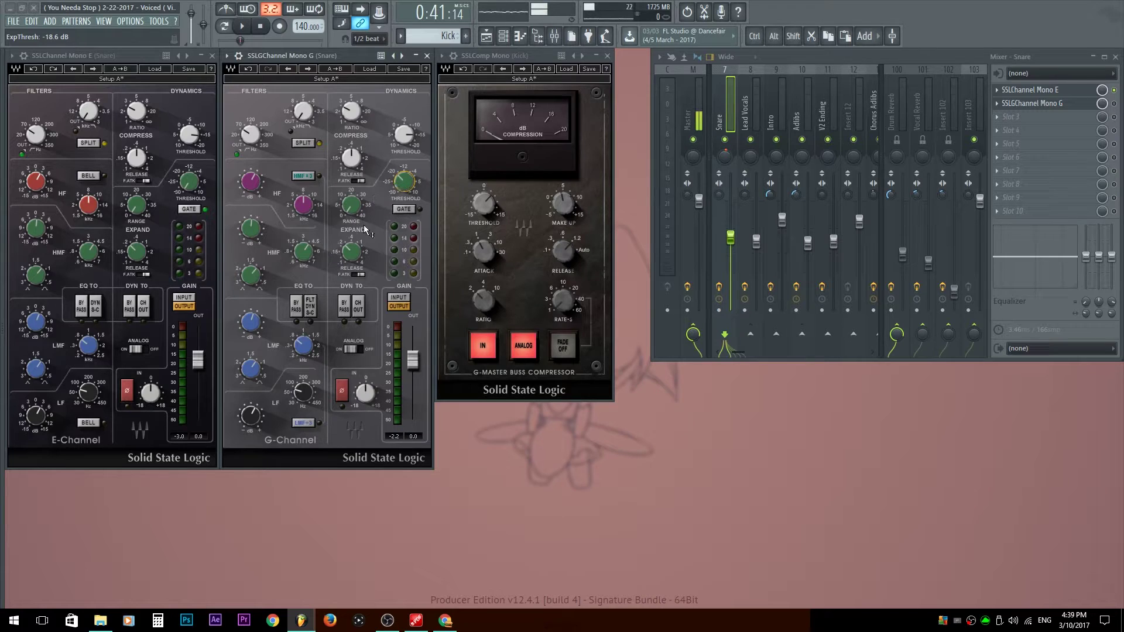
left_click_drag(351, 205, 351, 220)
left_click(403, 209)
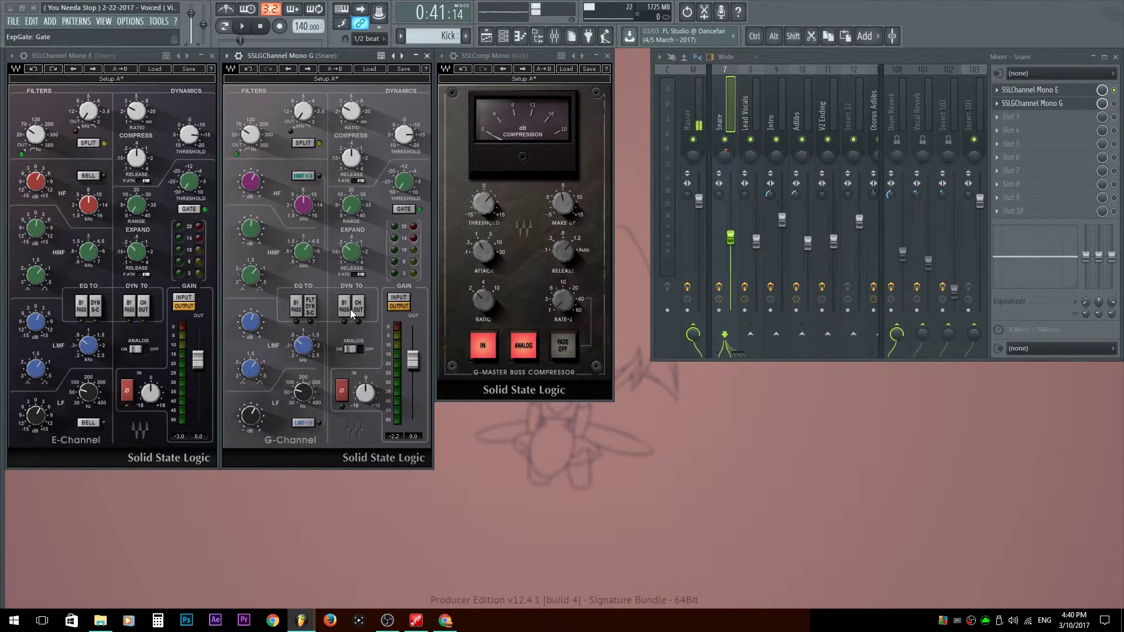
Toggle the kick bus compressor's Analog mode off and back on, and close the compressor window.
left_click(354, 350)
left_click(525, 355)
left_click(525, 353)
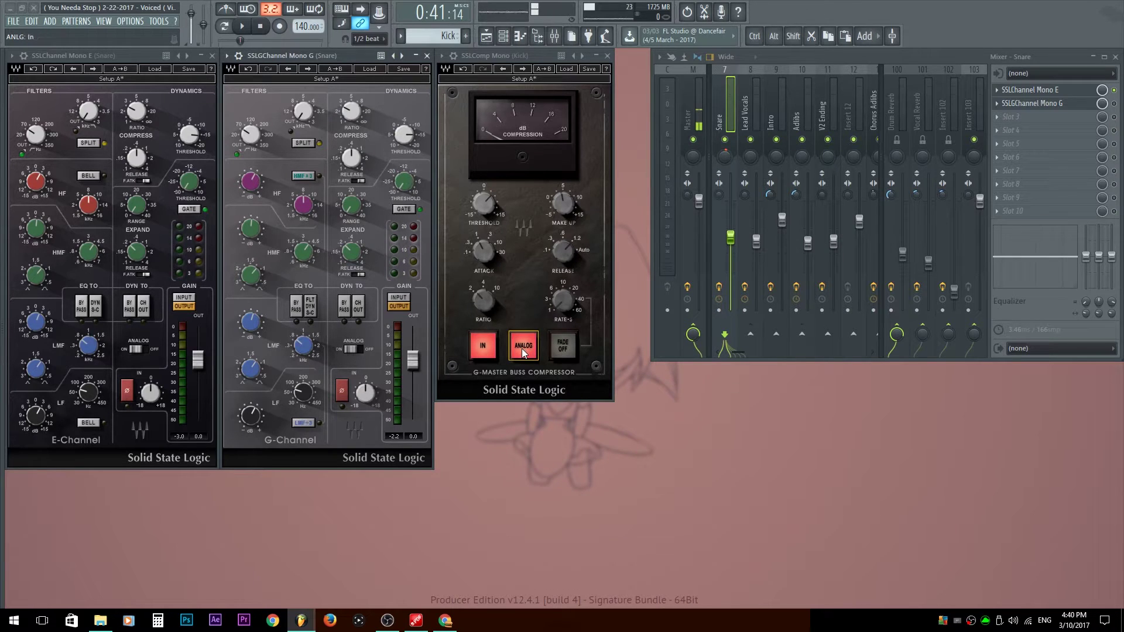
left_click(607, 55)
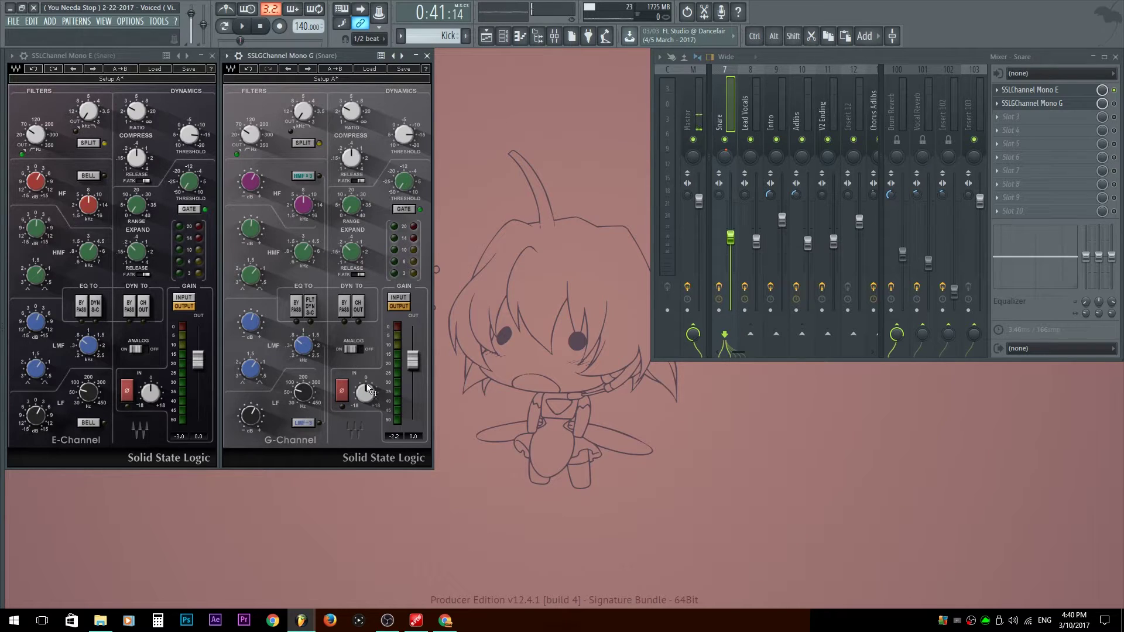
Toggle the phase reverse switch of the snare's G-Channel on and off several times.
left_click(342, 389)
left_click(345, 390)
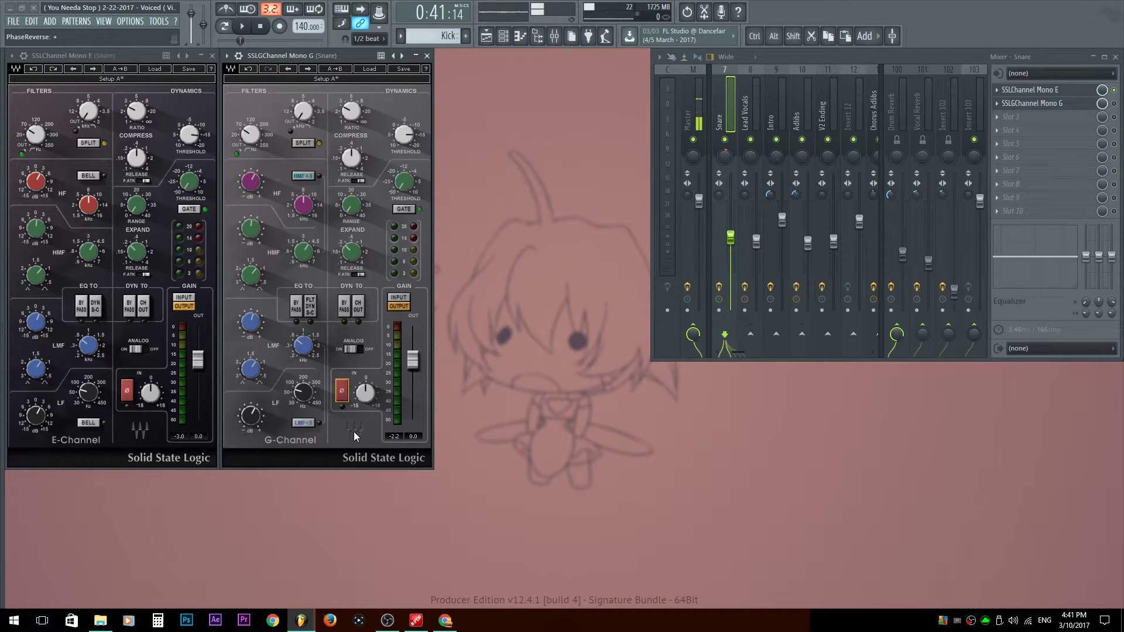
left_click(347, 400)
left_click(342, 402)
left_click(348, 400)
left_click(346, 392)
Raise the G-Channel's input level to 18 dB and reset it to 0.
left_click(400, 300)
mouse_move(367, 395)
left_click_drag(364, 393, 373, 400)
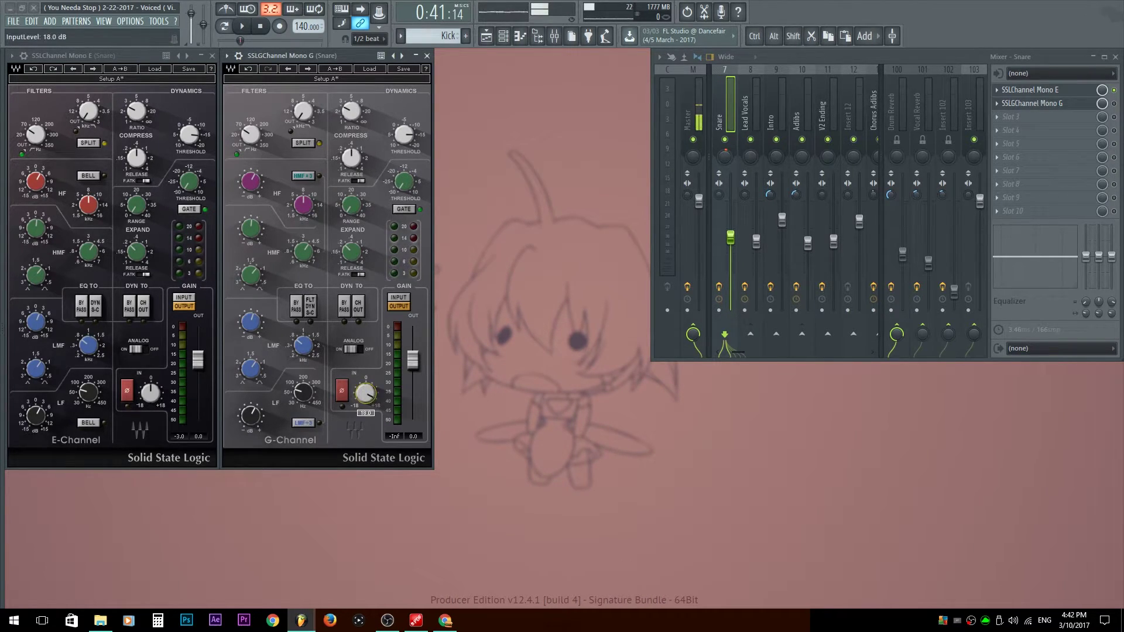
left_click(373, 400)
type("0")
key("Return")
scroll(421, 126, "down", 2)
Switch the G-Channel's gain meter between Input and Output metering, ending on Output.
left_click(400, 306)
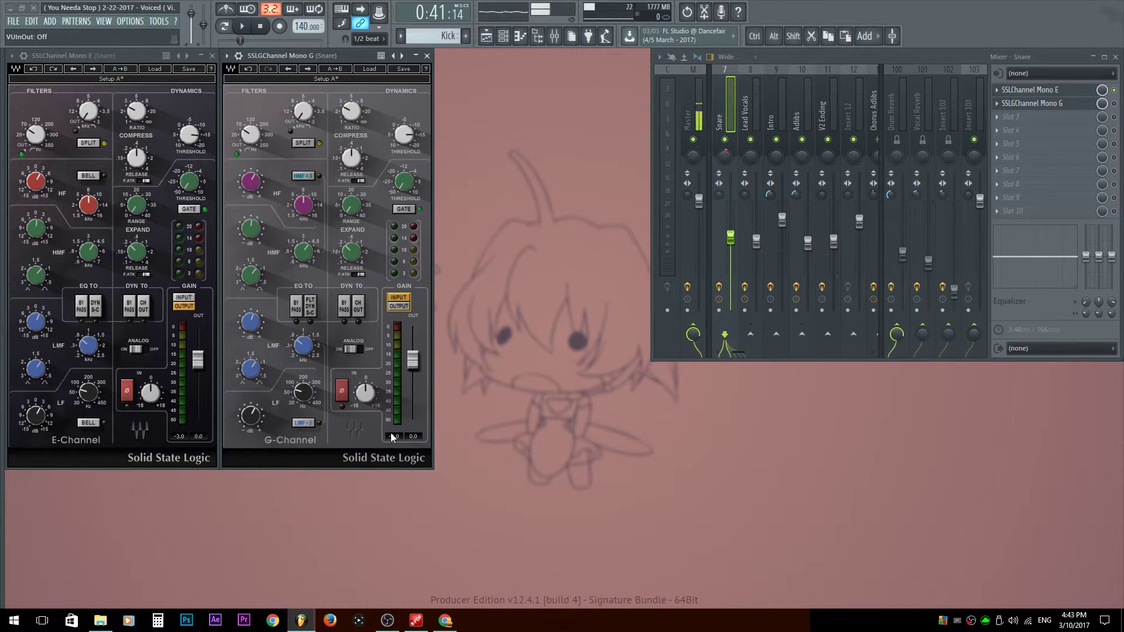
left_click(398, 308)
left_click(399, 306)
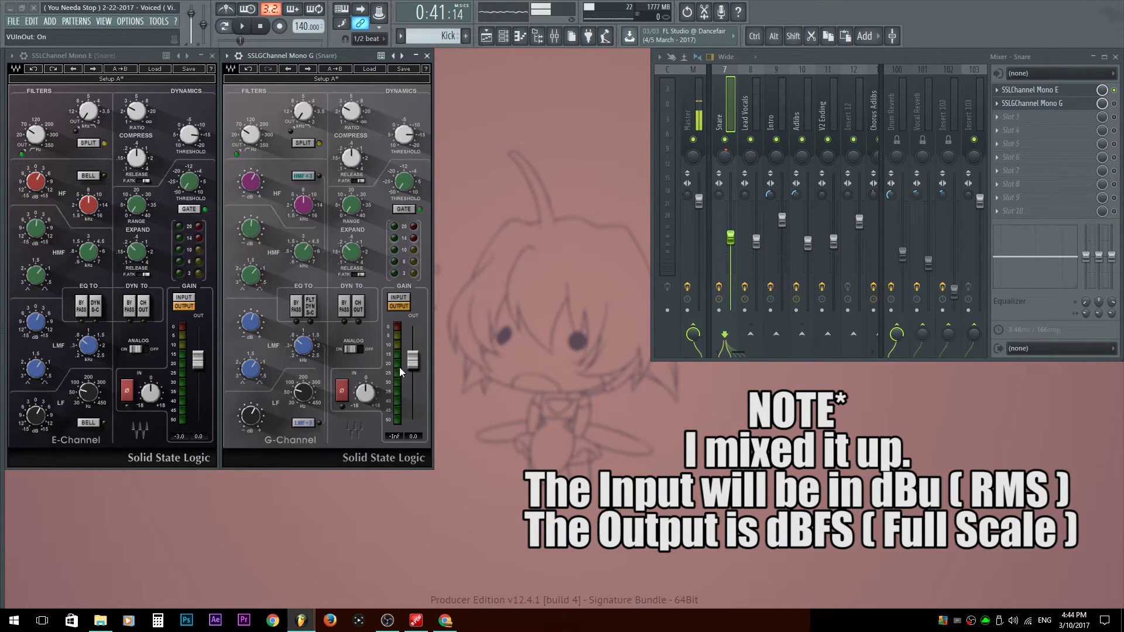
Select the Master, V2 Ending and Kick mixer tracks in turn to examine their levels.
left_click(702, 114)
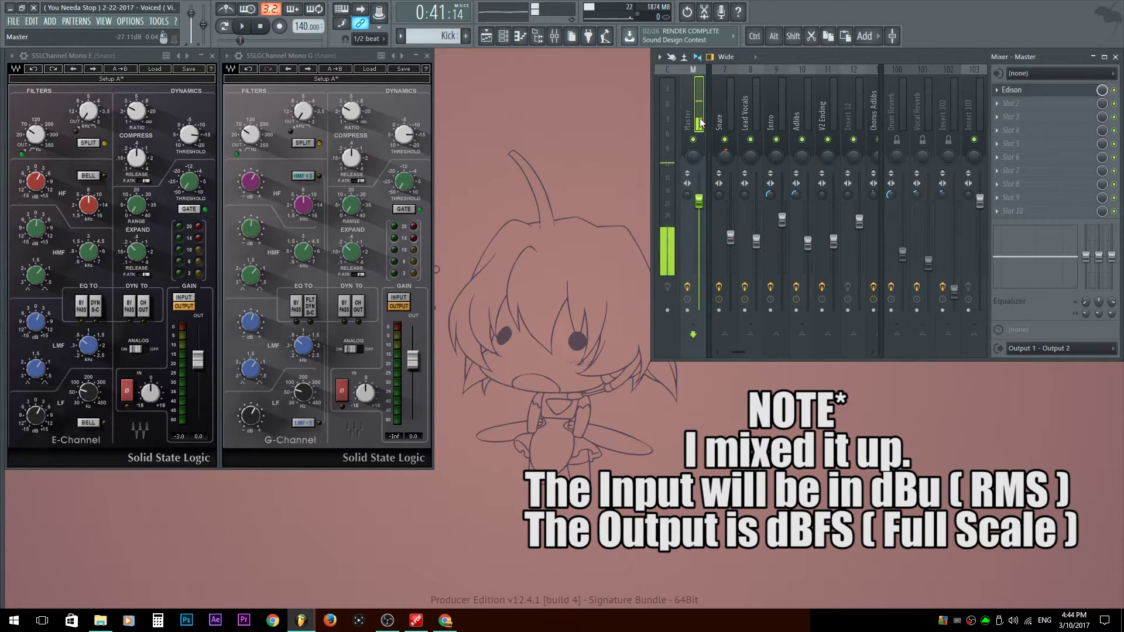
left_click(825, 101)
scroll(824, 98, "right", 5)
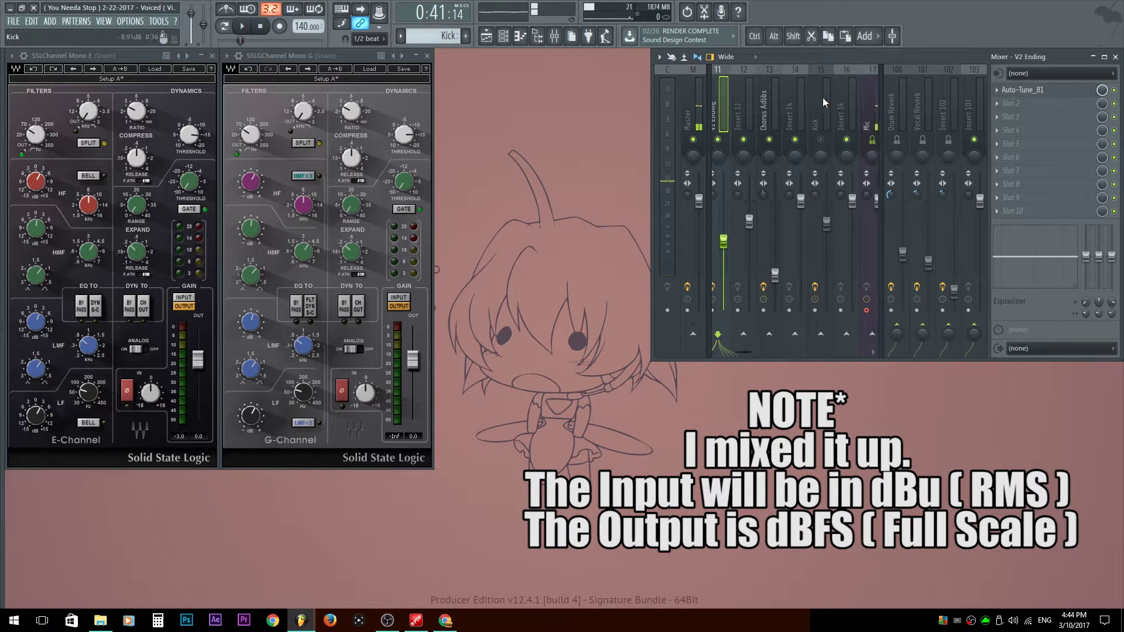
left_click(809, 96)
scroll(806, 99, "left", 10)
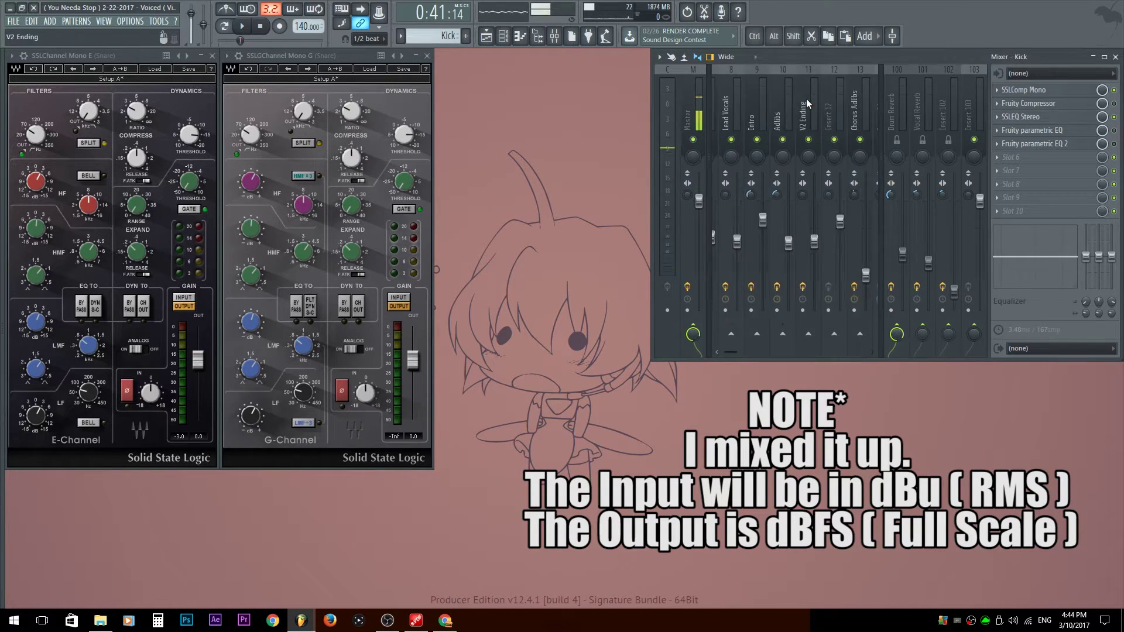
Select the Current mixer track to examine its level, and switch the snare G-Channel's gain meter to Input.
left_click(347, 48)
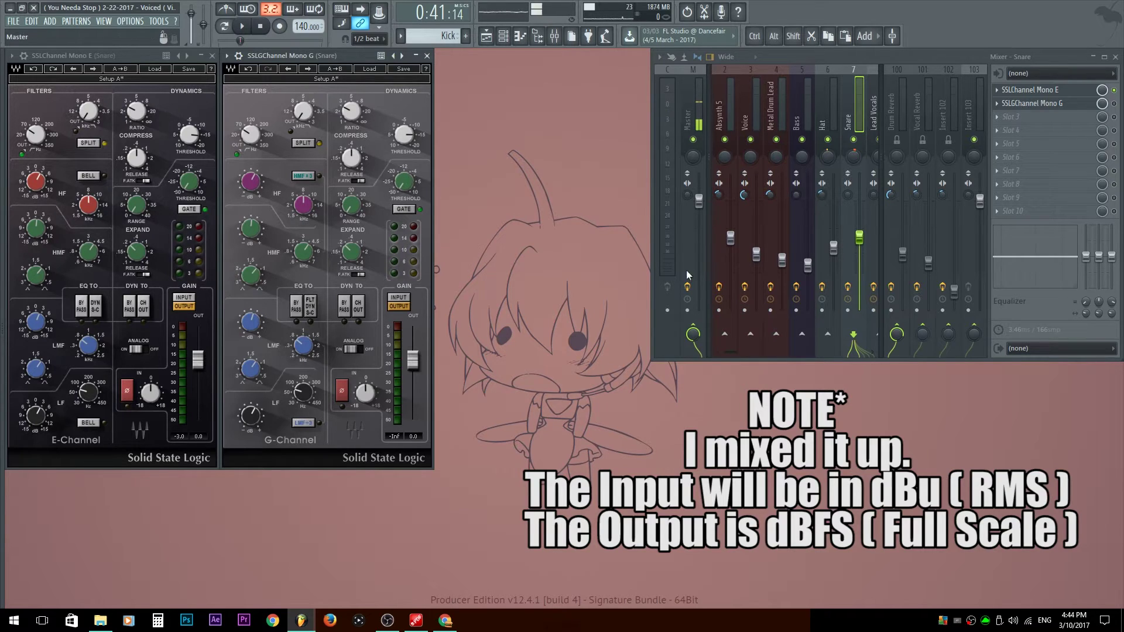
left_click(663, 93)
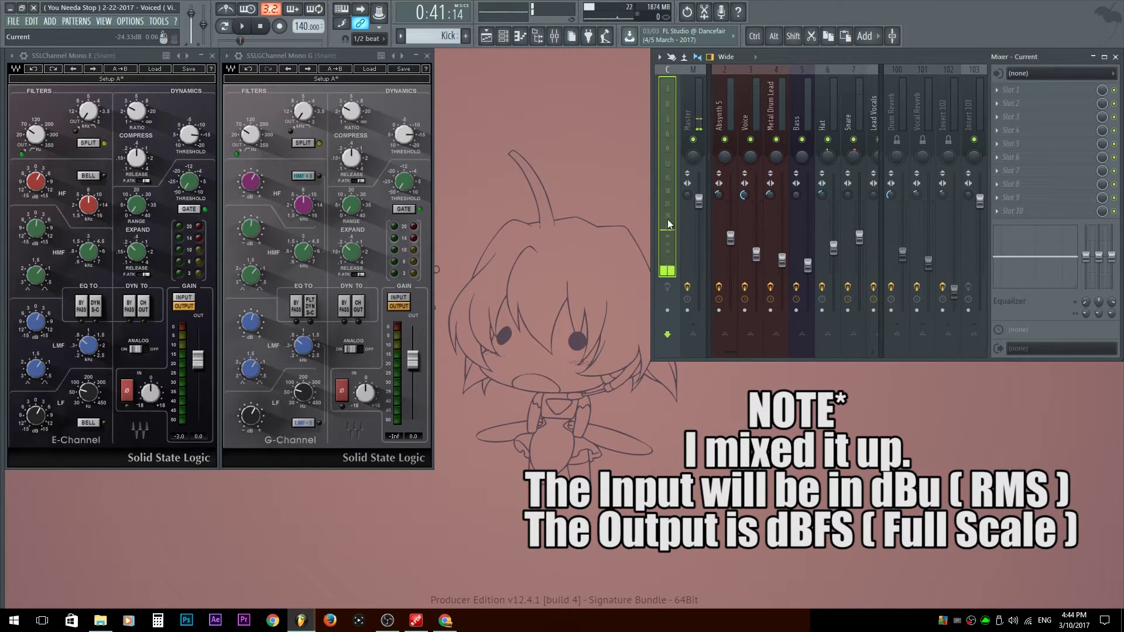
left_click(398, 297)
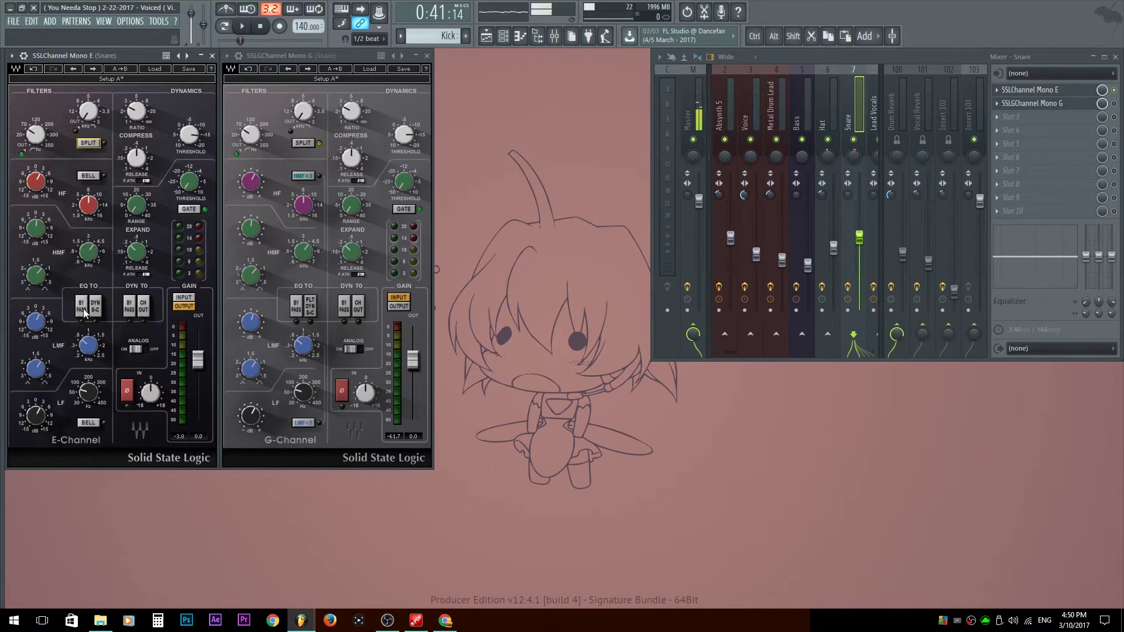
Toggle the snare E-Channel's Split and EQ bypass switches, and try its dynamics bypass, leaving both bypasses off.
left_click(95, 144)
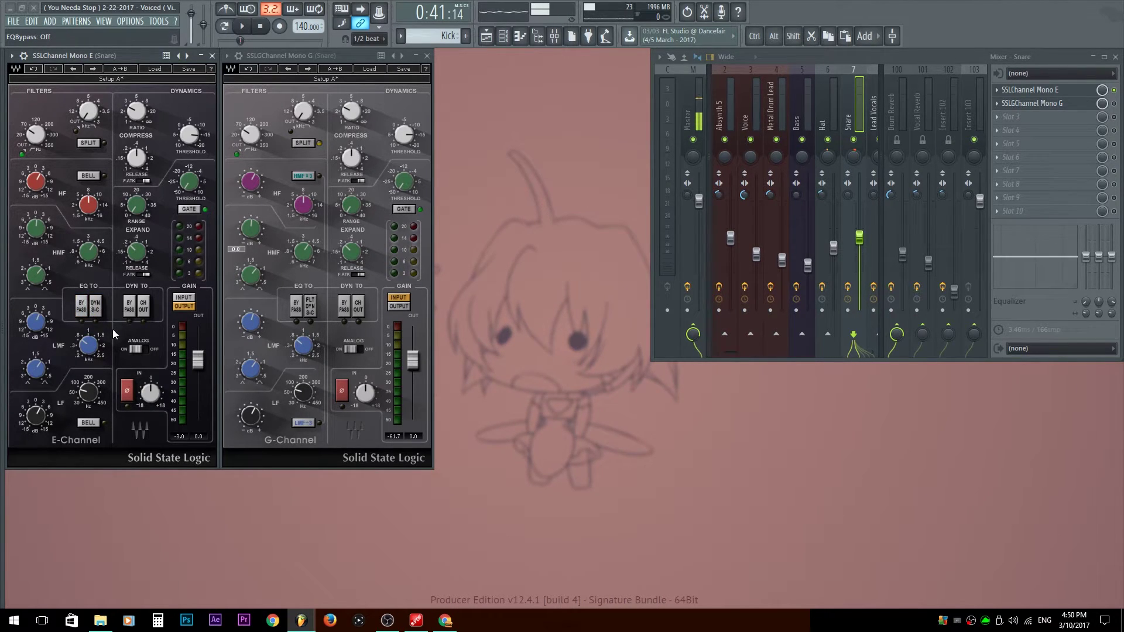
left_click(81, 306)
left_click(82, 301)
left_click(82, 304)
left_click(83, 308)
left_click(80, 304)
left_click(129, 311)
key("ctrl+z")
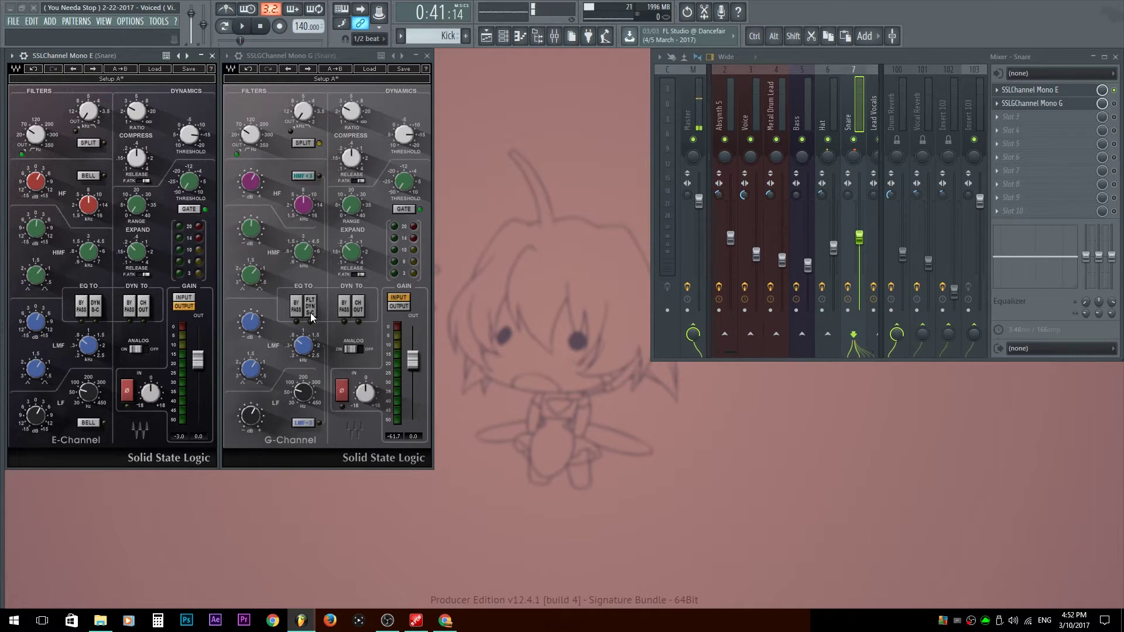
Turn on the snare E-Channel's DYN S-C switch and toggle the G-Channel's FLT DYN S-C switch several times.
left_click(97, 311)
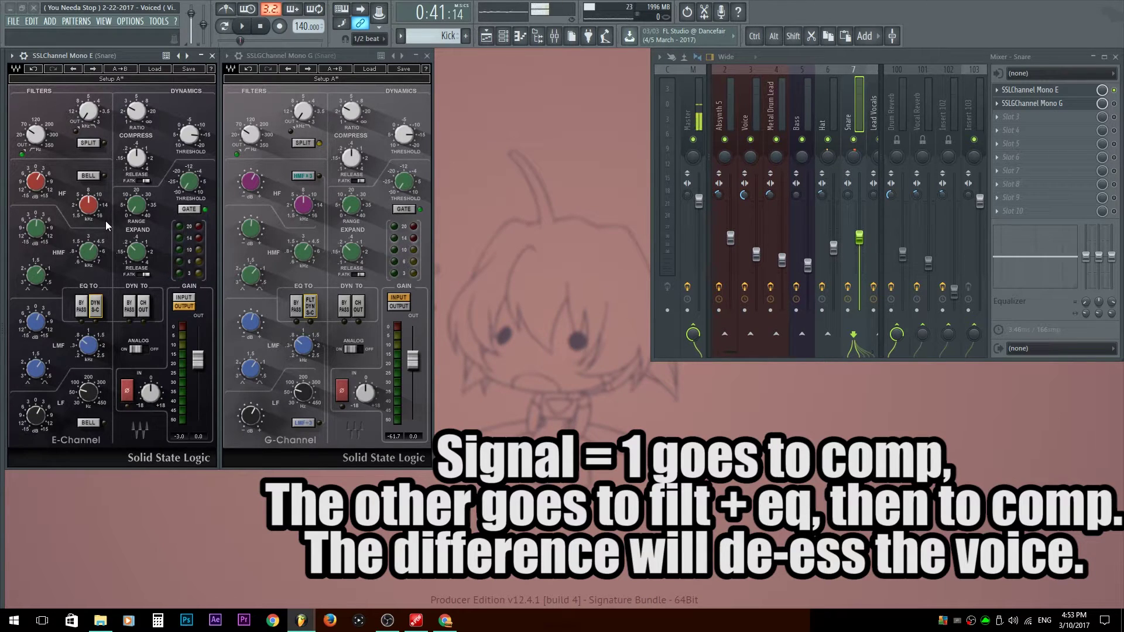
mouse_move(181, 144)
left_click(310, 305)
left_click(311, 306)
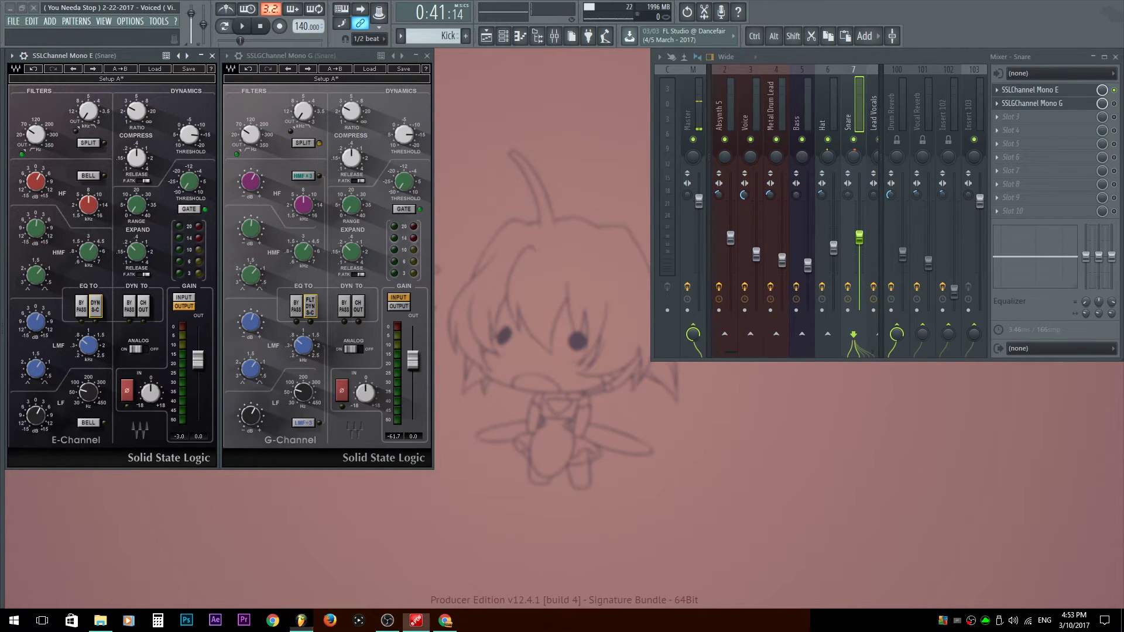
left_click(319, 313)
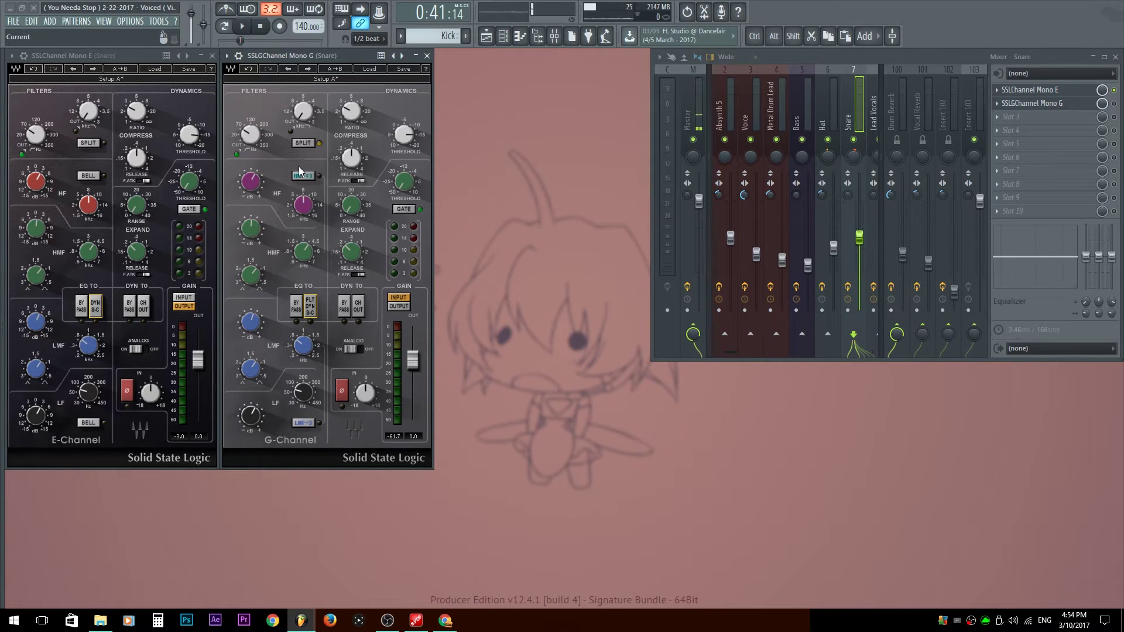
left_click(311, 308)
Open the E-Channel on the Lead Vocals track and listen to a short passage of the vocals.
scroll(842, 86, "down", 5)
left_click(851, 116)
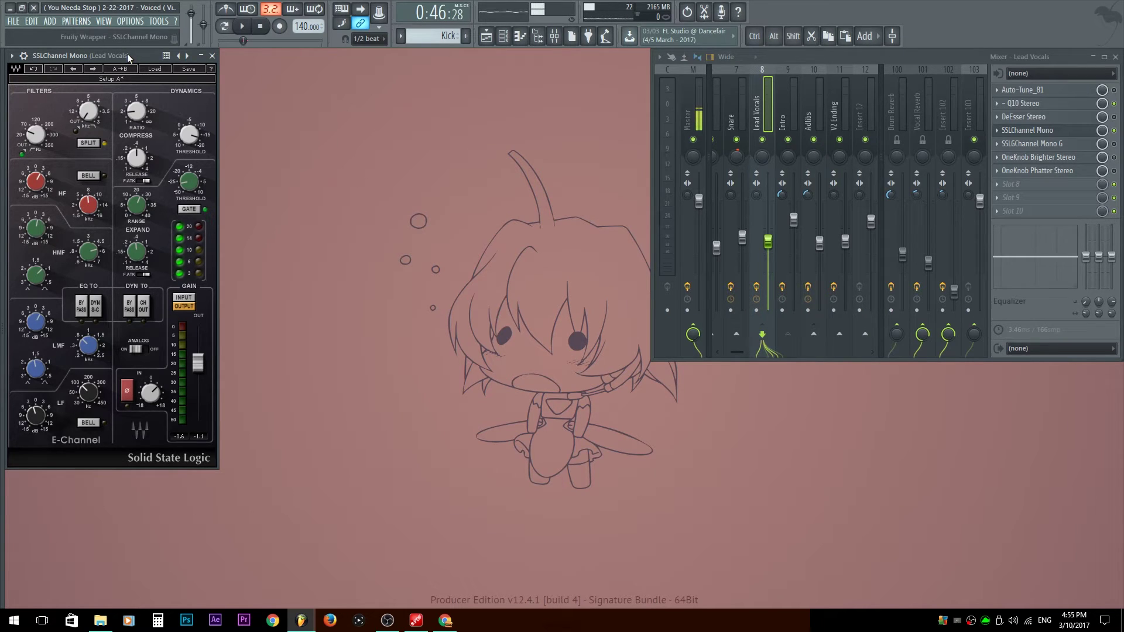
key("space")
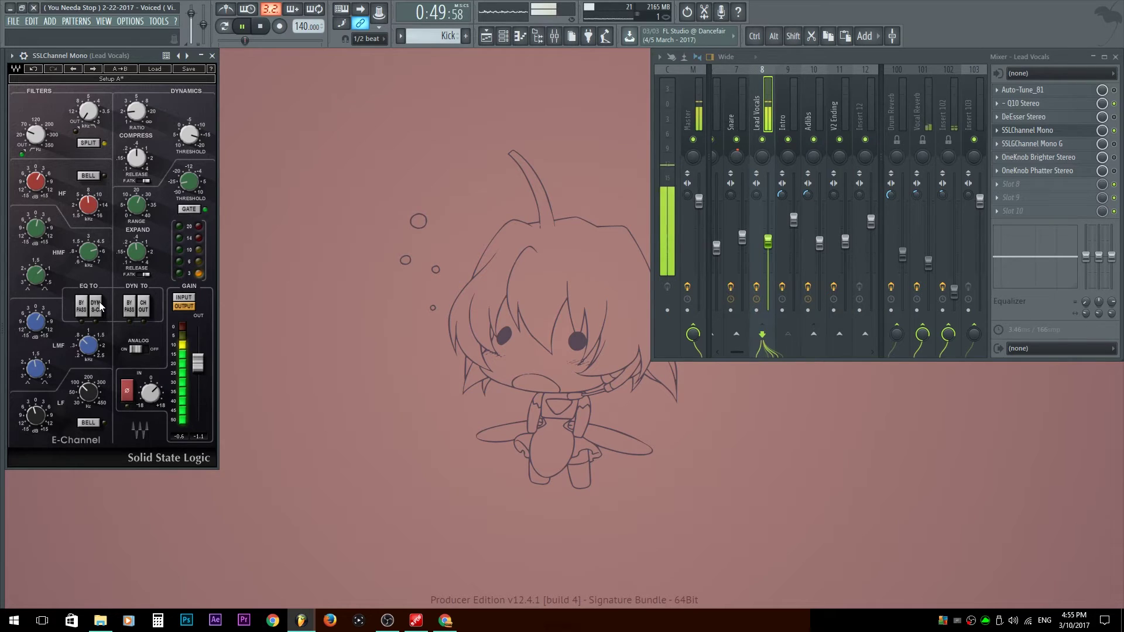
key("space")
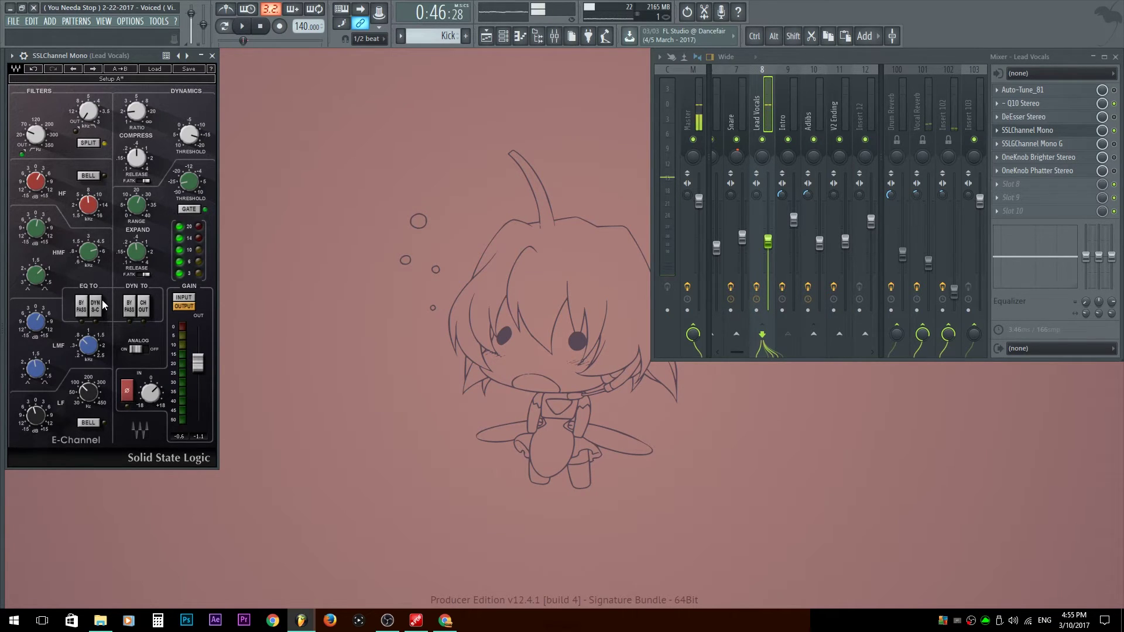
Turn on DYN S-C in the Lead Vocals E-Channel and play the same vocal passage.
left_click(100, 303)
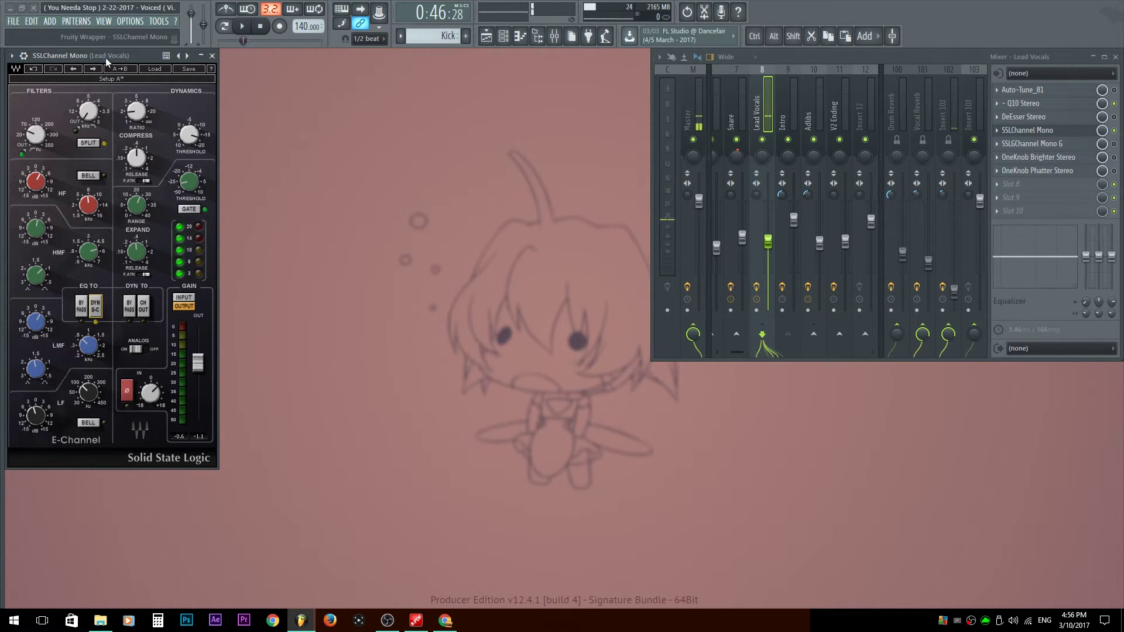
key("space")
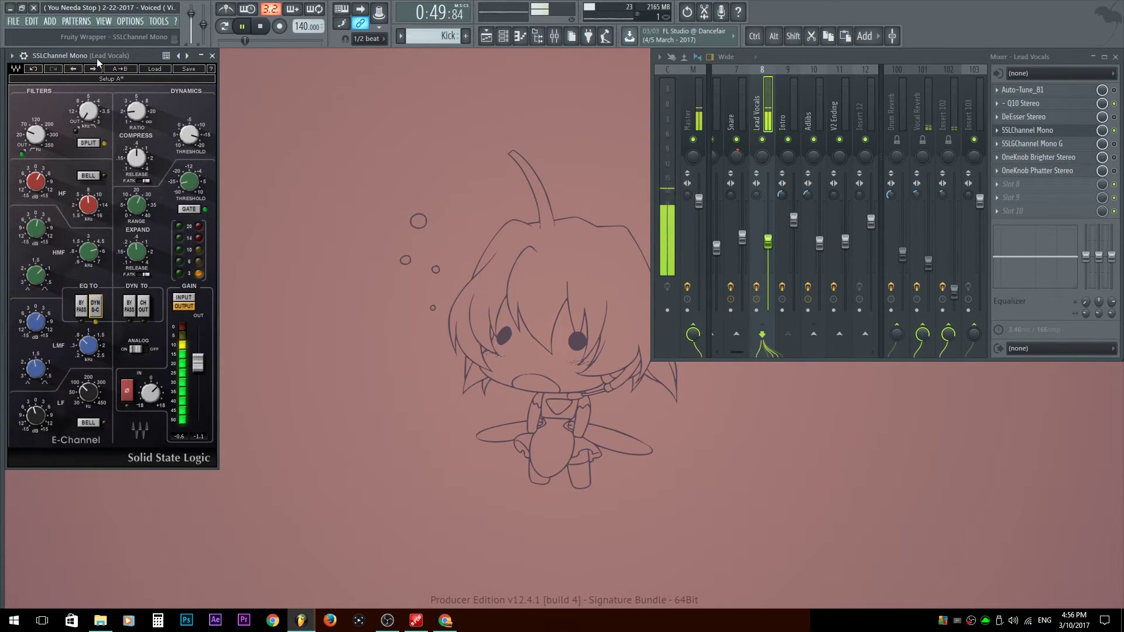
key("space")
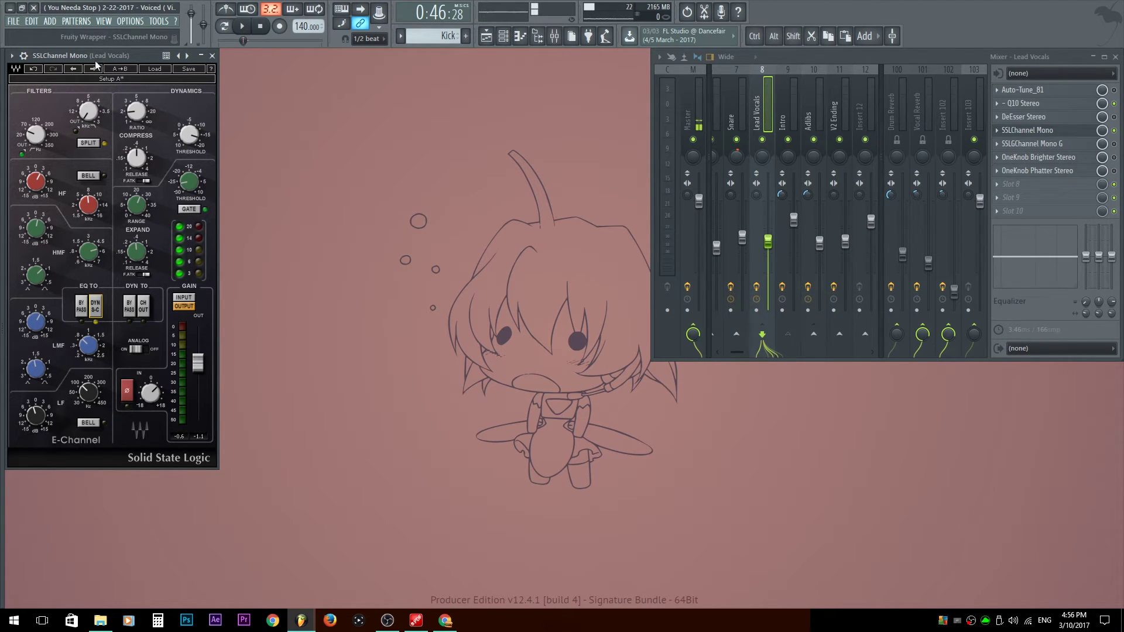
Compare the vocals with the E-Channel's DYN S-C off and on during playback, ending with it on.
key("space")
left_click(100, 304)
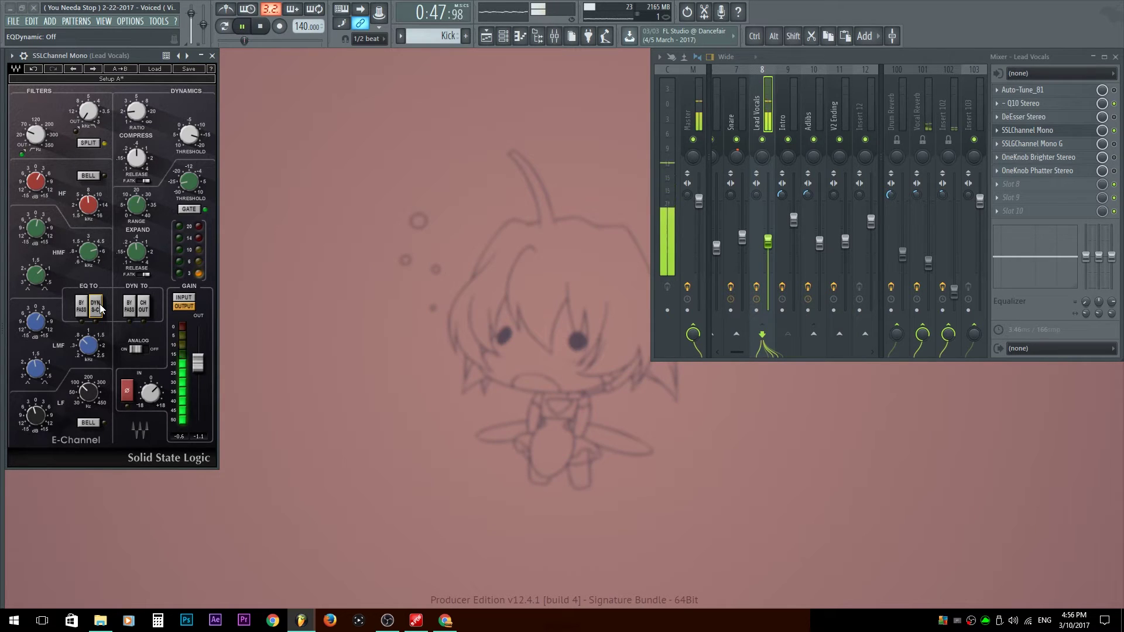
left_click(100, 304)
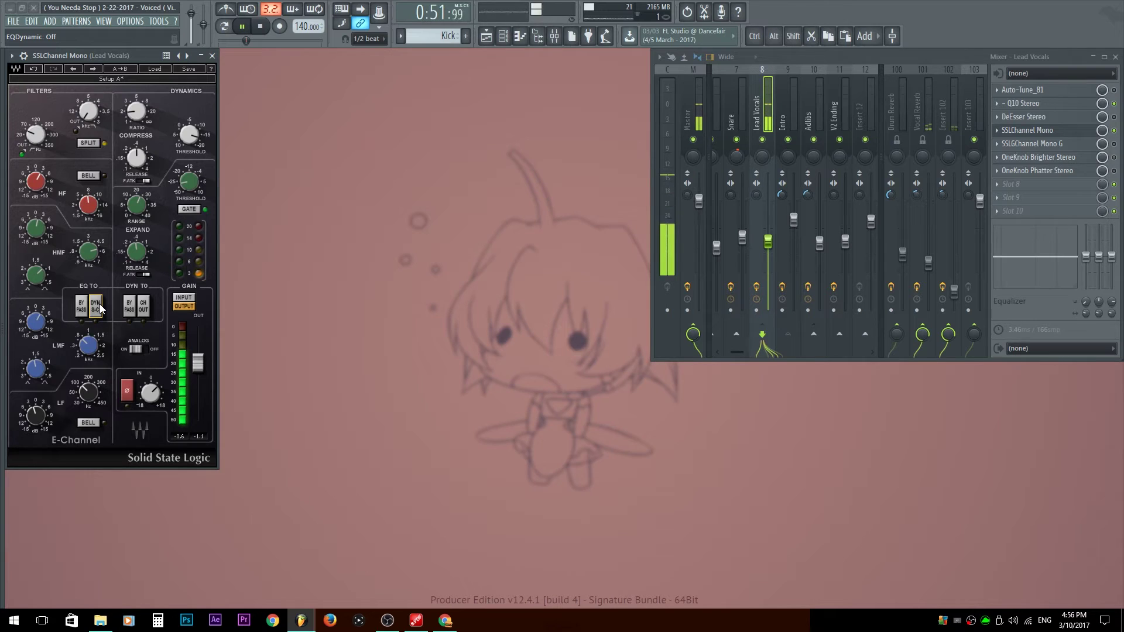
left_click(99, 304)
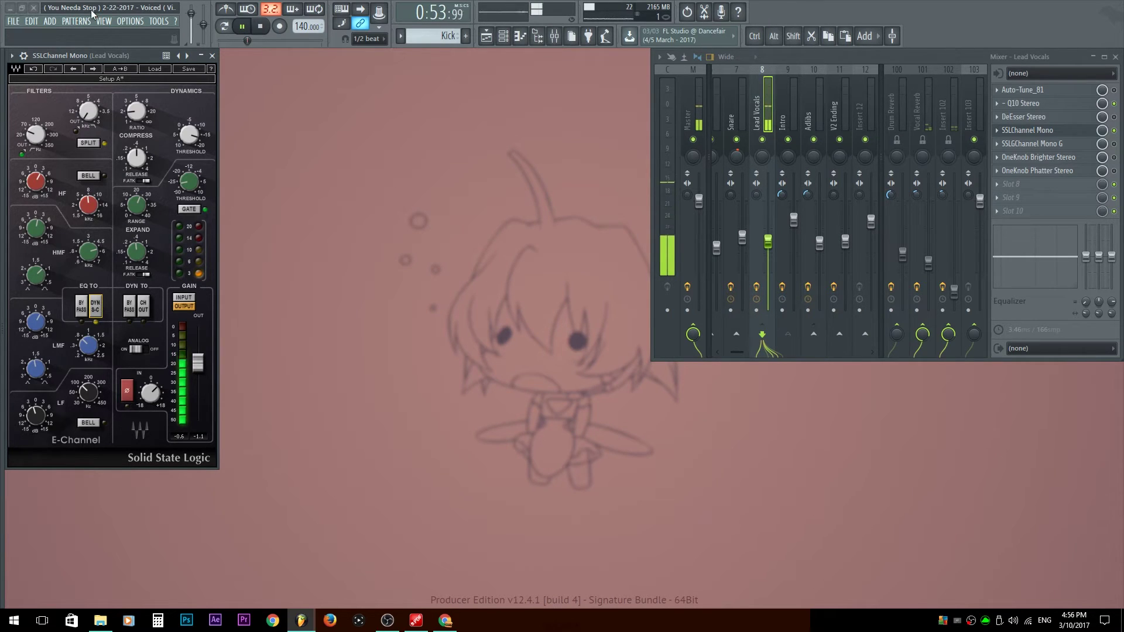
key("space")
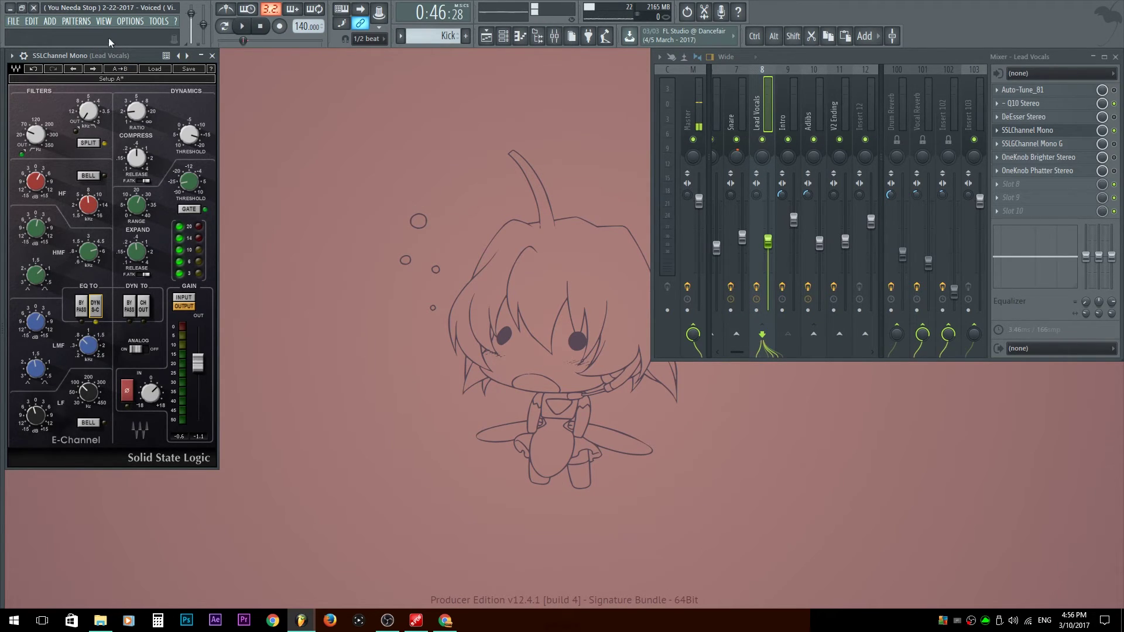
Toggle DYN S-C during vocal playback, raise the E-Channel's output gain to 3.7 dB, and reset its level meter.
key("space")
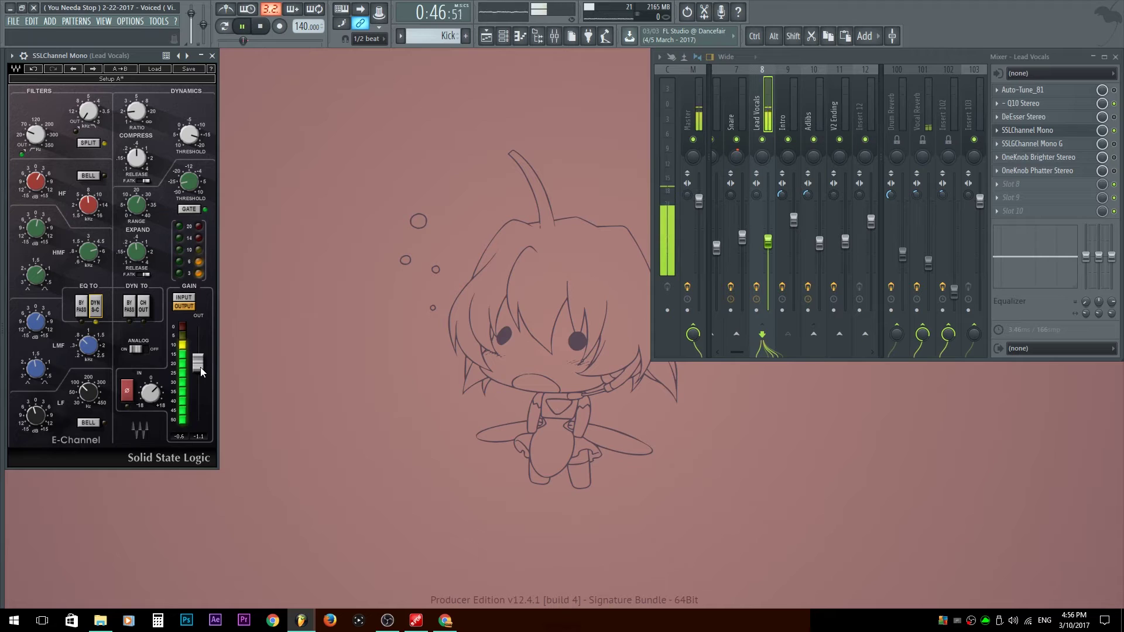
left_click(93, 305)
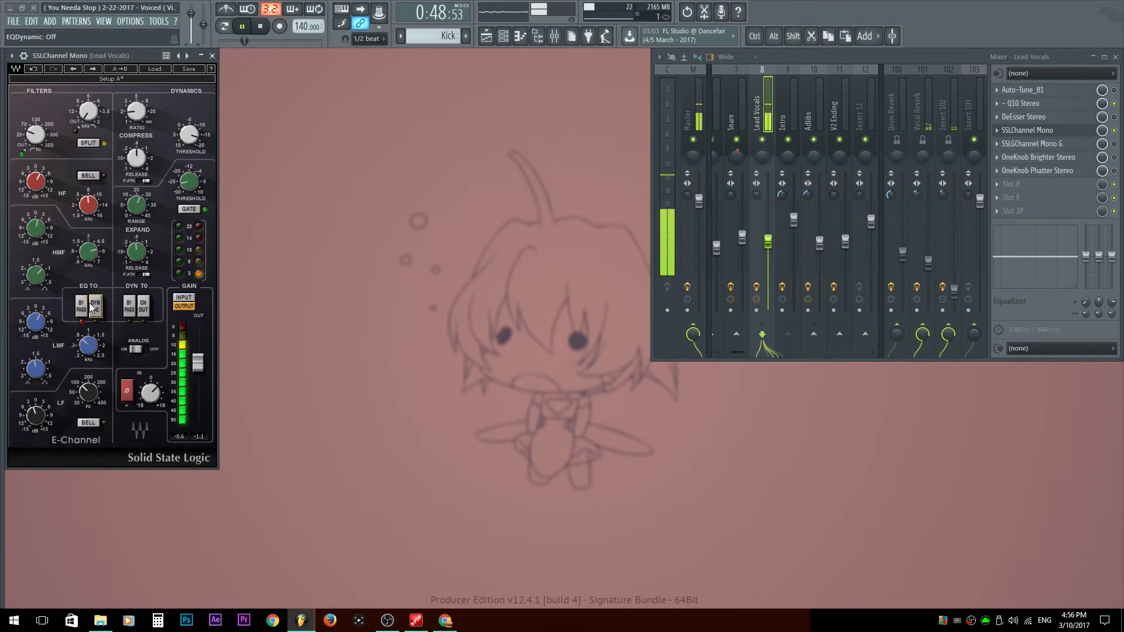
left_click(96, 304)
left_click_drag(198, 363, 197, 351)
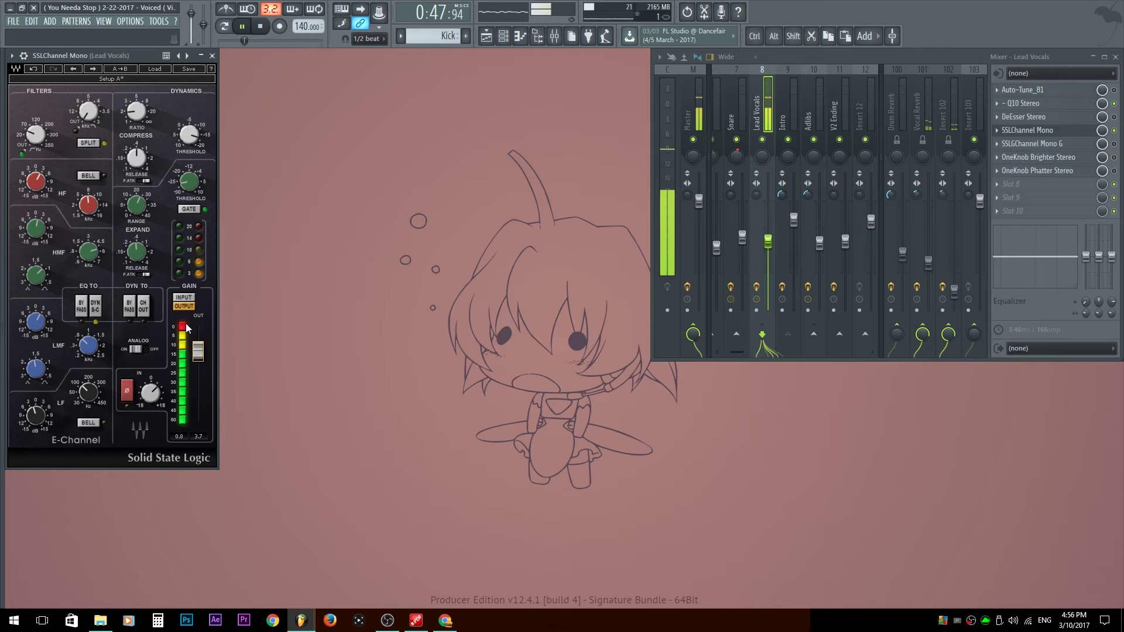
left_click(185, 325)
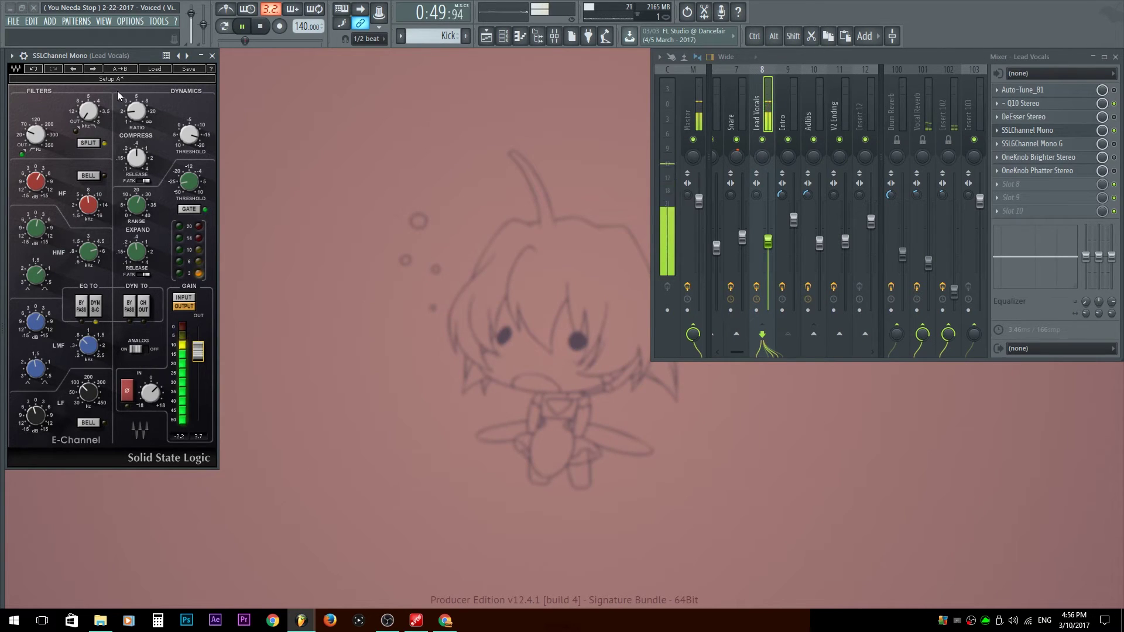
key("space")
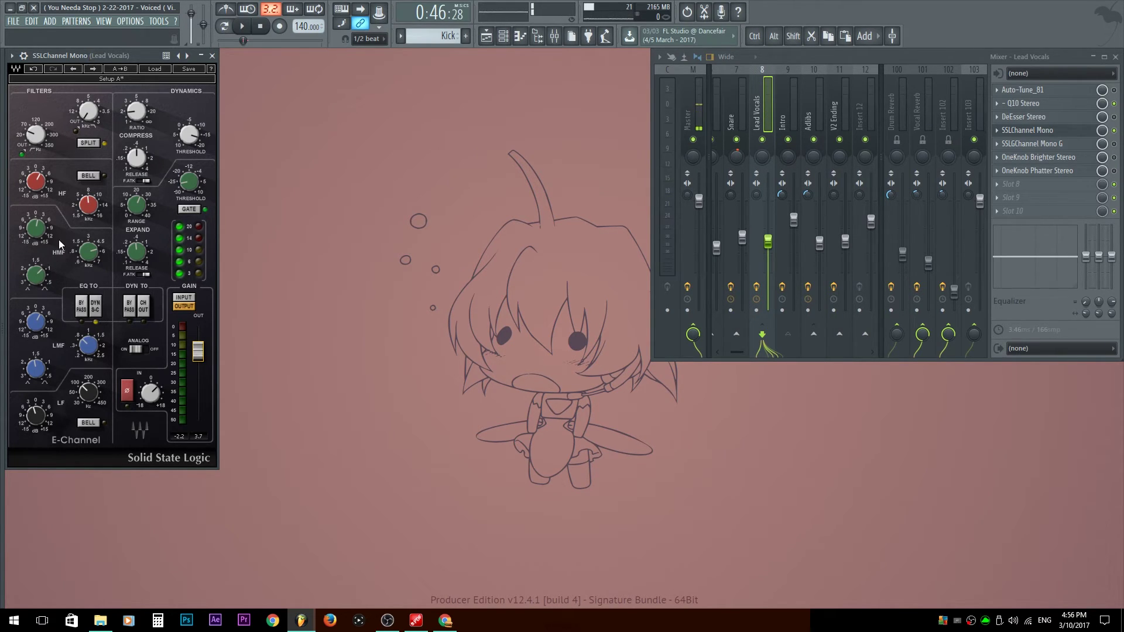
Turn off DYN S-C while the vocals play and set the E-Channel's output gain to 0.3 dB.
key("space")
left_click(95, 303)
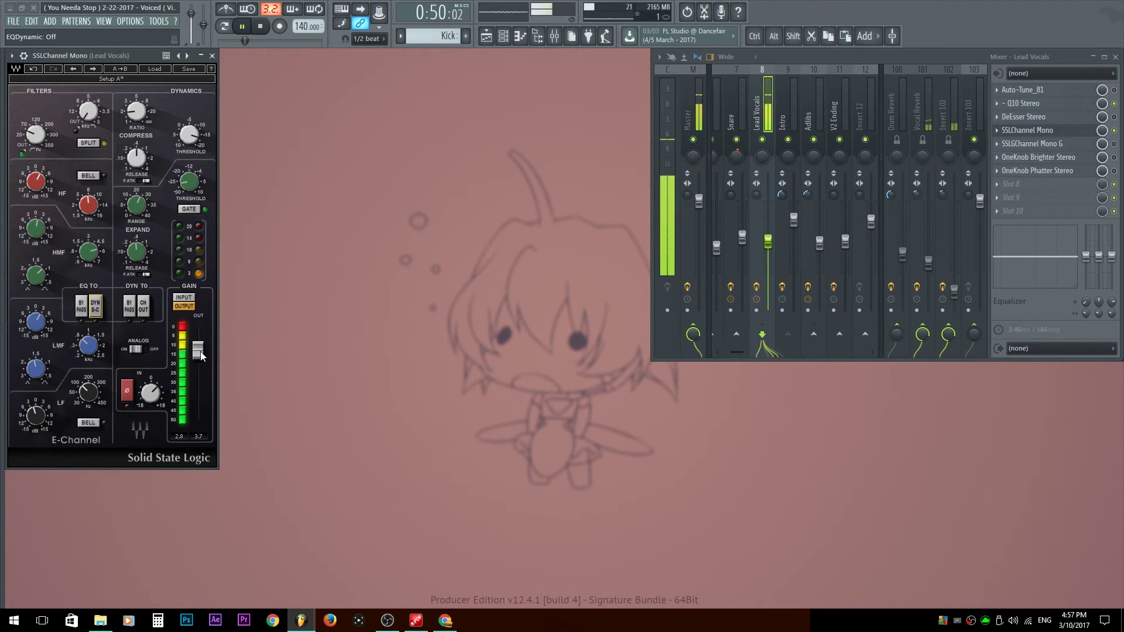
left_click_drag(200, 356, 199, 366)
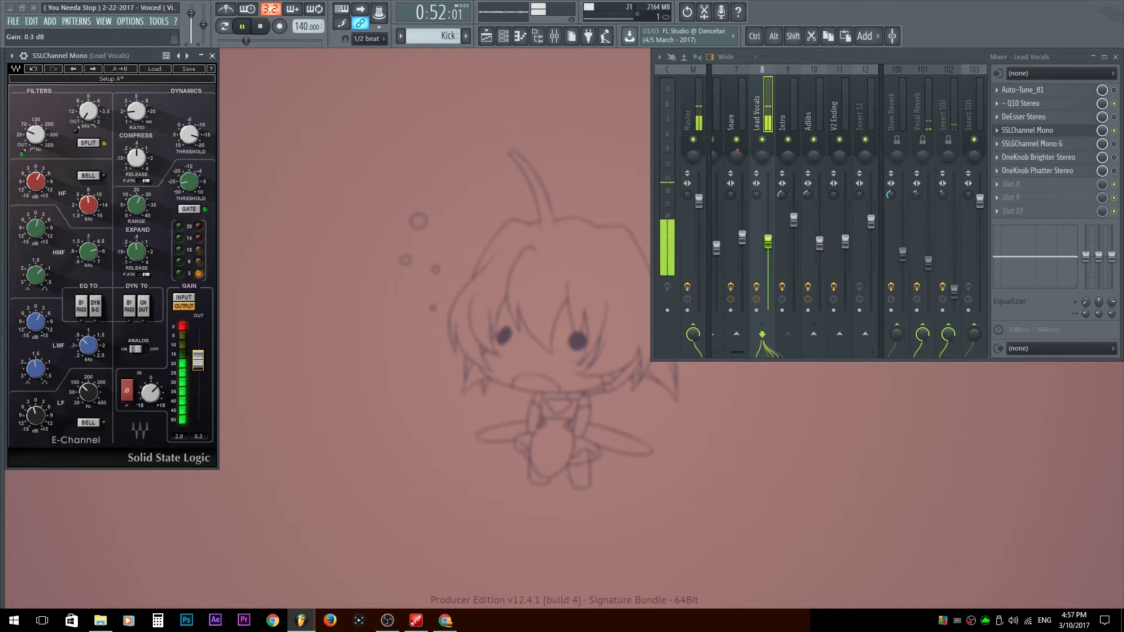
key("space")
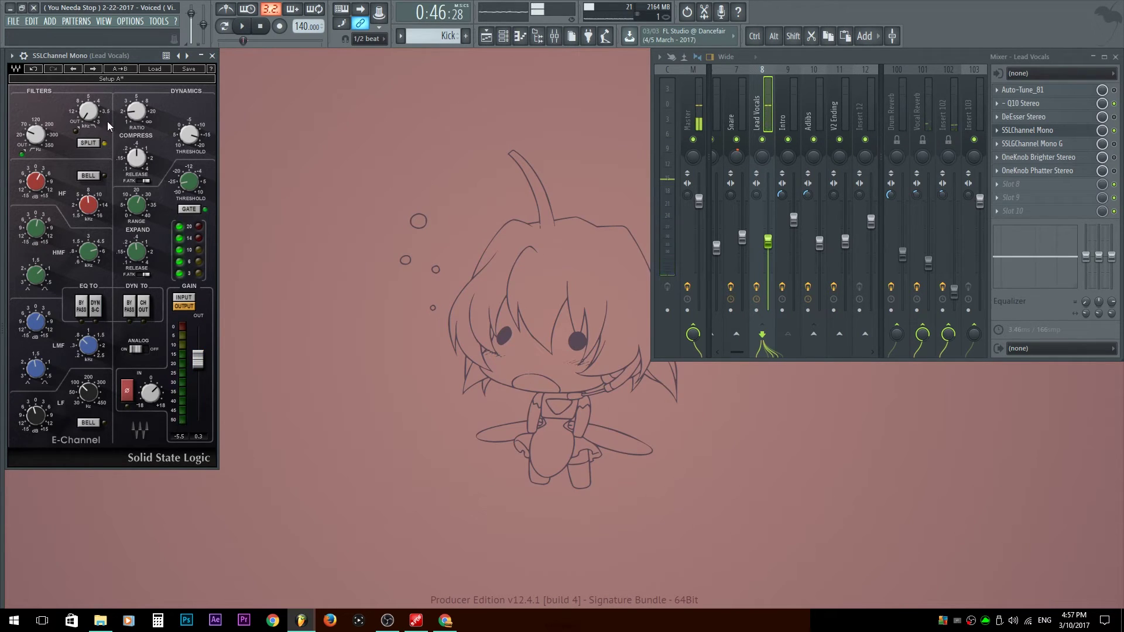
Turn the Lead Vocals E-Channel's DYN S-C on and off again, and its Split switch off and on.
left_click(94, 305)
left_click(94, 306)
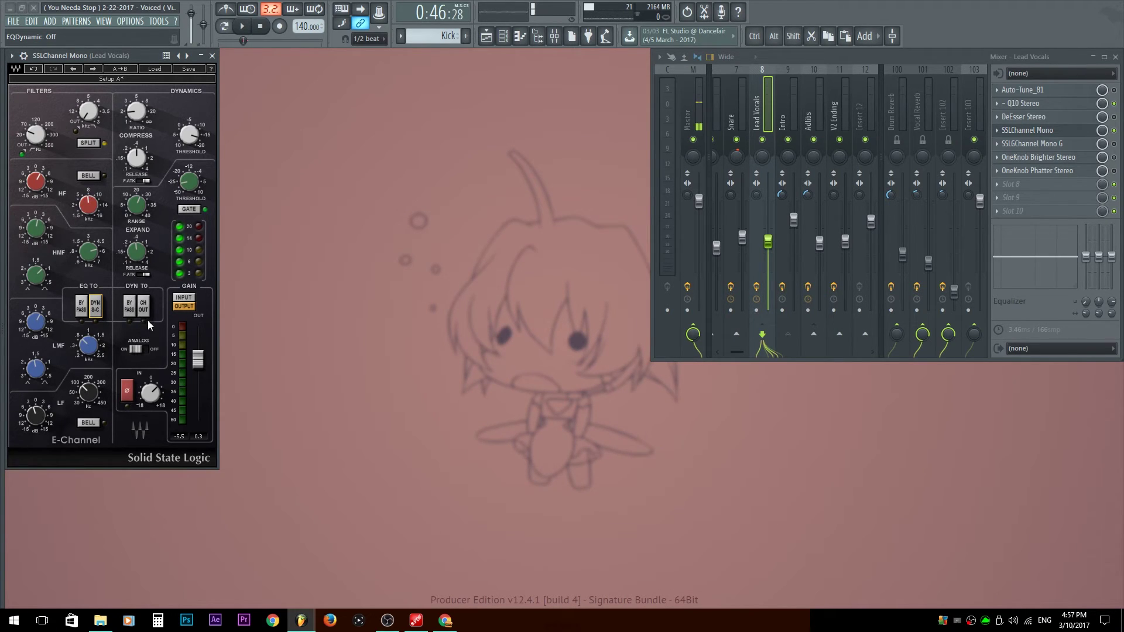
left_click(90, 144)
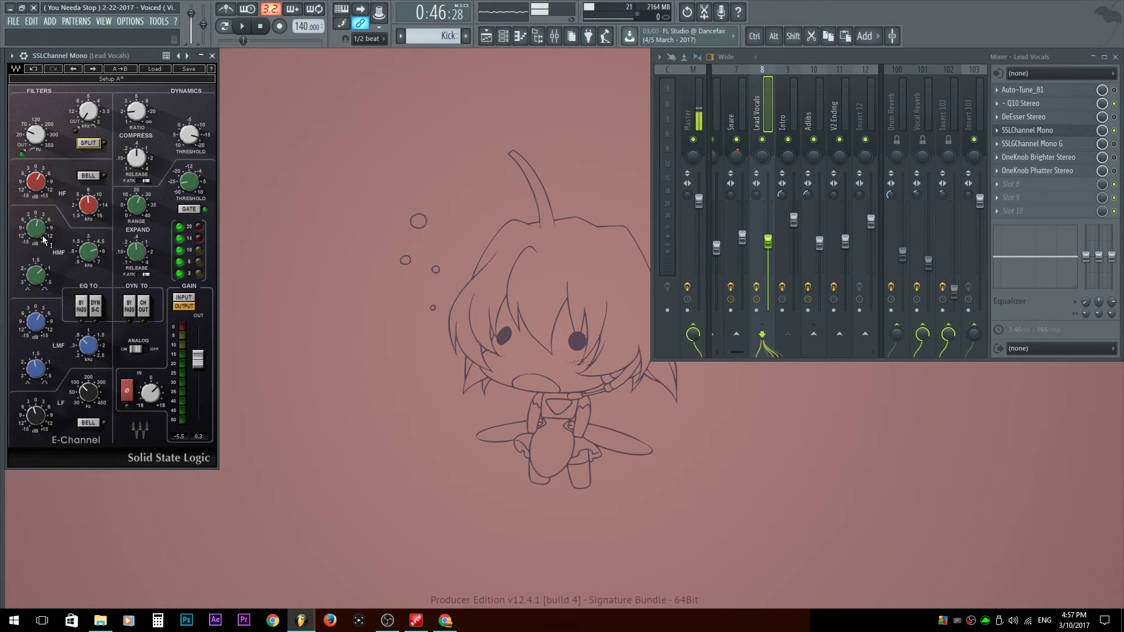
left_click(90, 144)
Turn on the dynamics CH OUT switch in the Lead Vocals E-Channel, turn off its Split, and toggle CH OUT again.
left_click(146, 313)
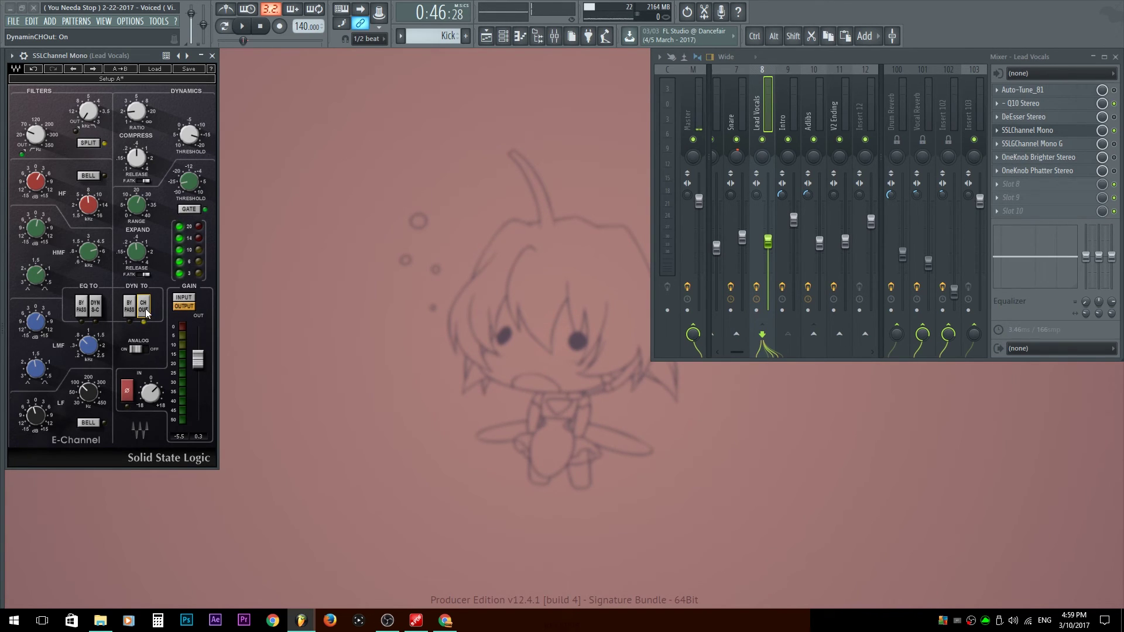
left_click(86, 145)
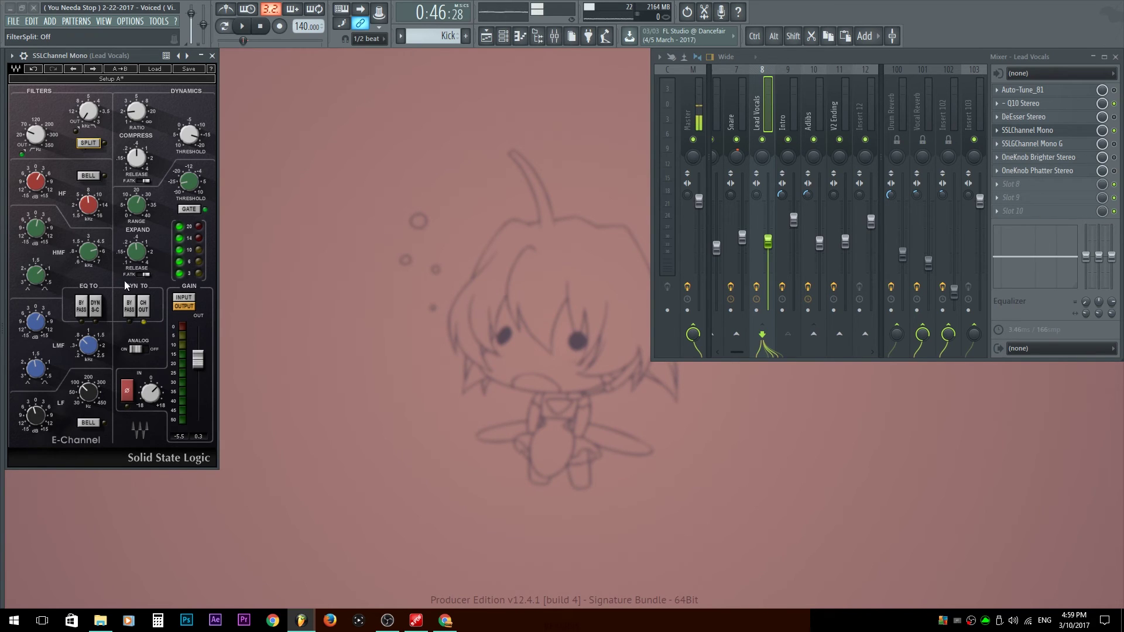
left_click(143, 309)
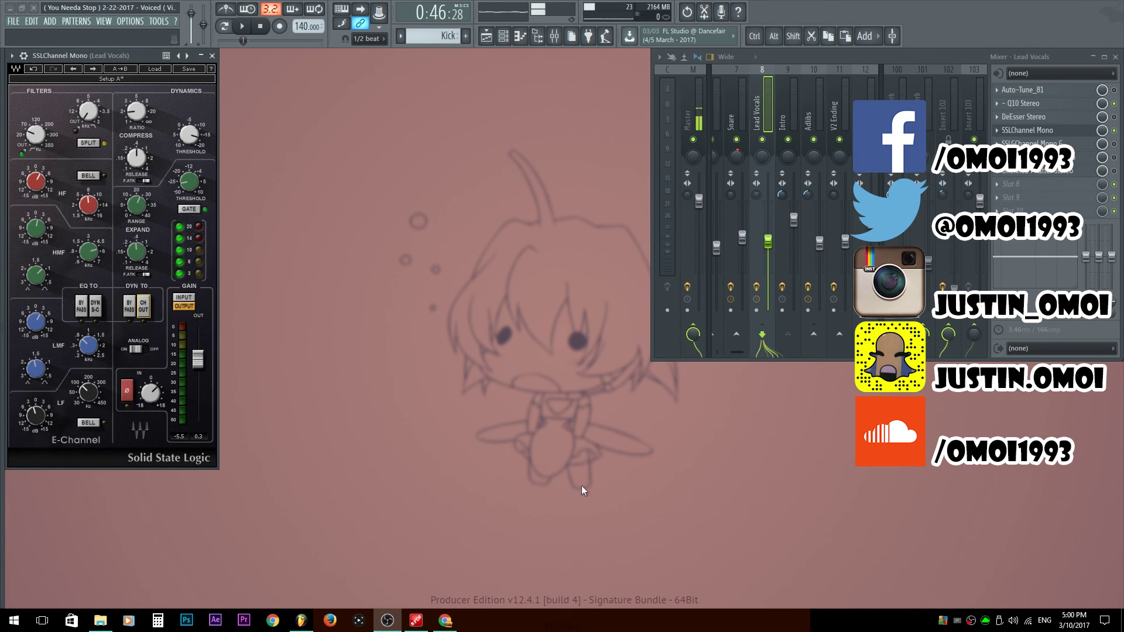
left_click(568, 453)
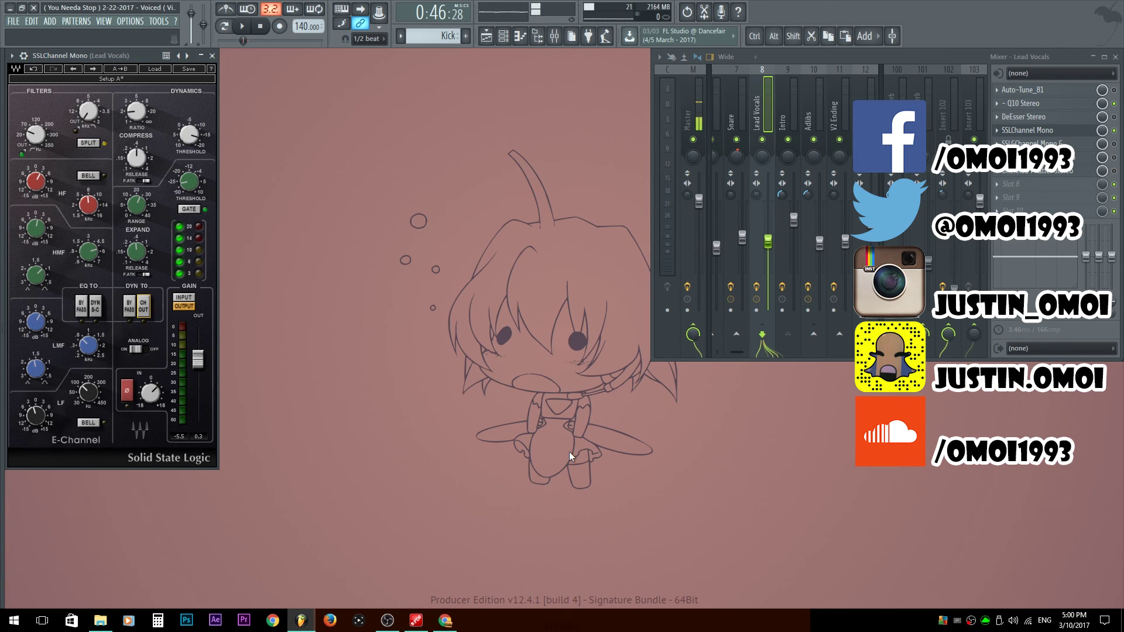